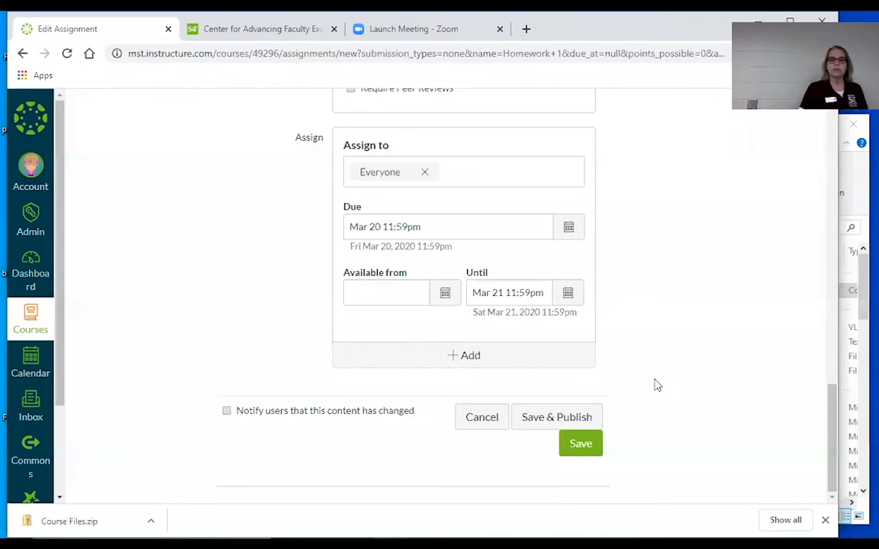
Save and publish the Homework 1 assignment, then review its published details.
click(584, 422)
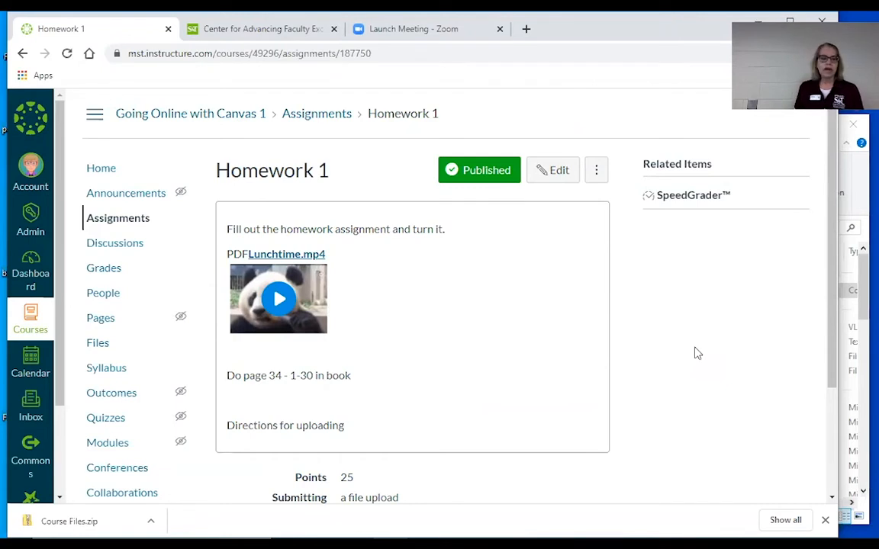
scroll(697, 353, down, 2)
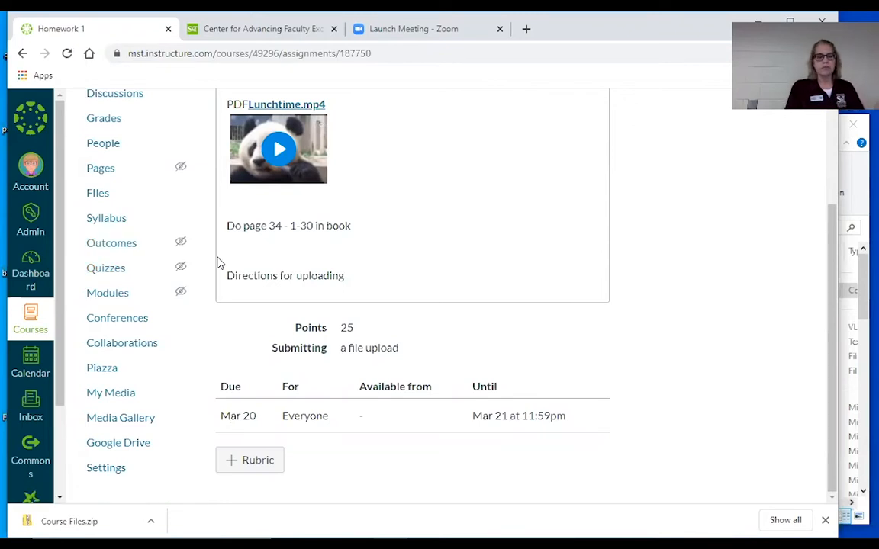
Create a new quiz in the course's Quizzes area.
mouse_move(116, 275)
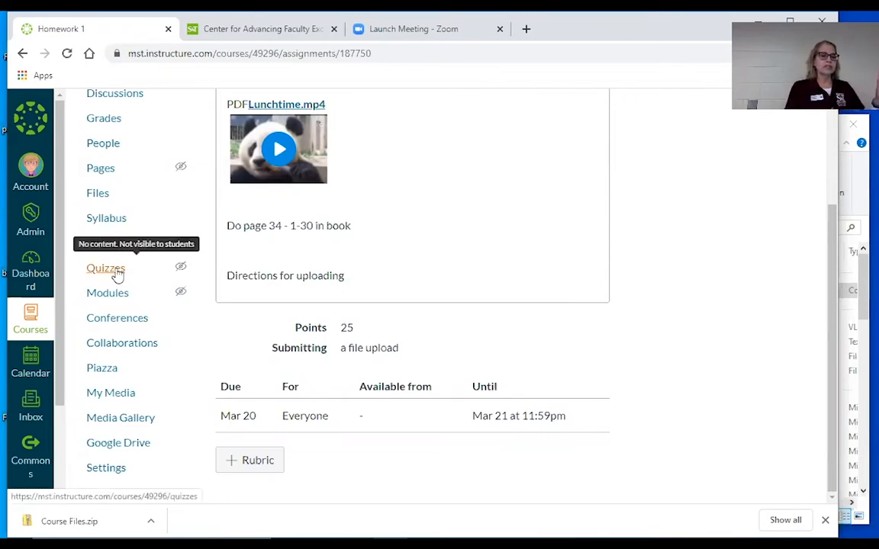
click(116, 275)
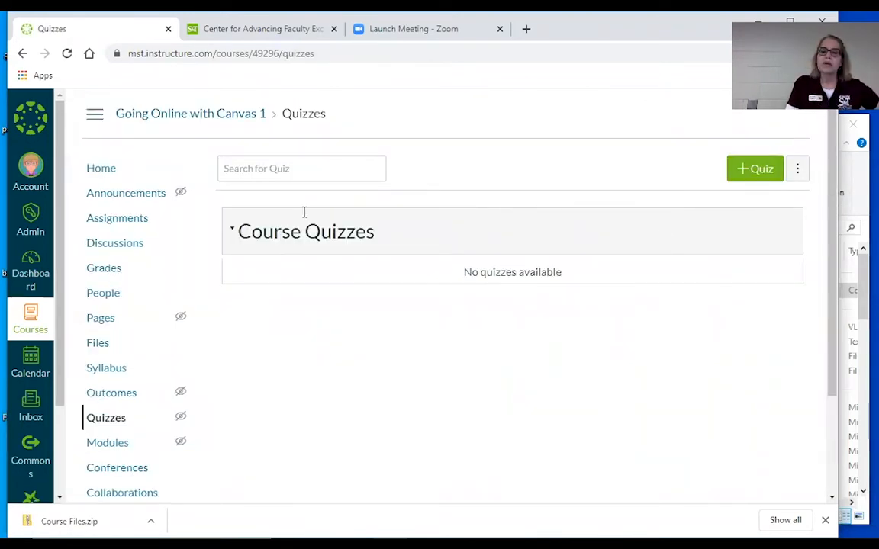
click(748, 180)
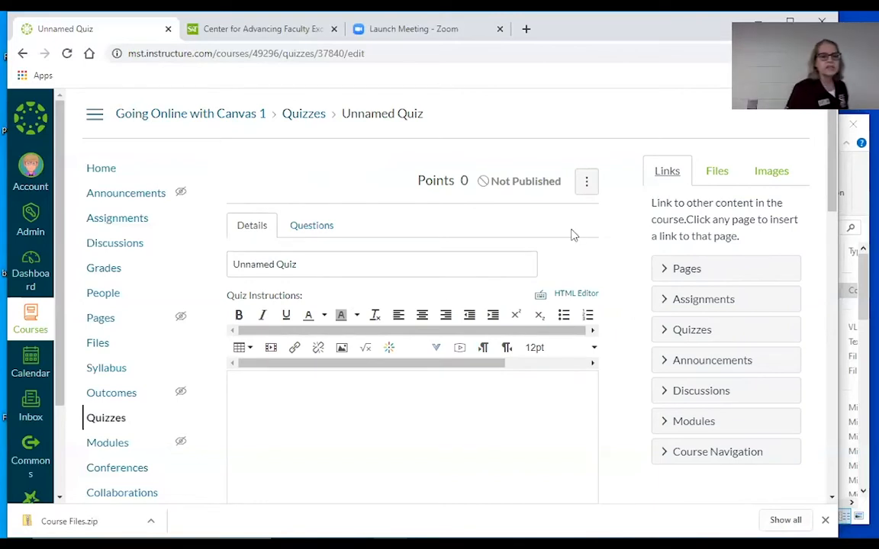
Replace the default quiz title with "Quiz 1".
click(490, 257)
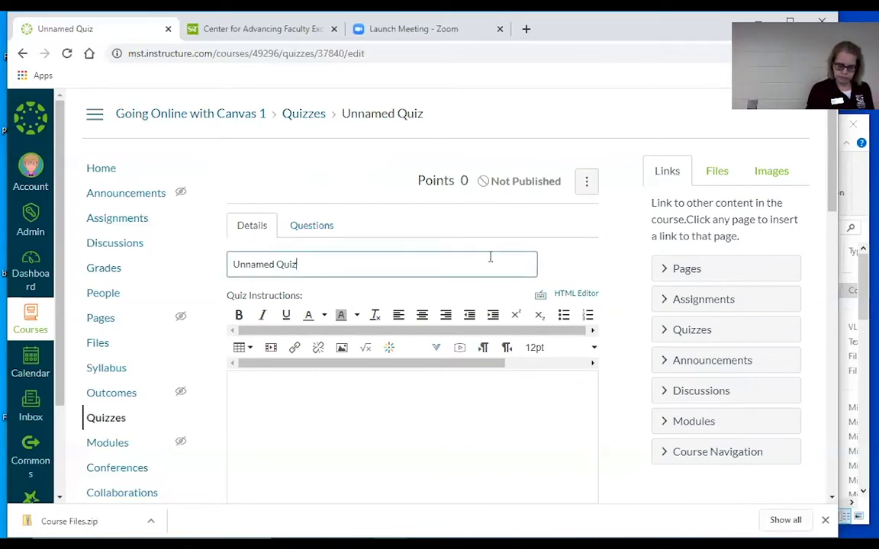
key(BackSpace)
key(BackSpace)
key(BackSpace)
key(BackSpace)
key(BackSpace)
key(BackSpace)
key(BackSpace)
key(BackSpace)
key(BackSpace)
key(BackSpace)
key(BackSpace)
key(BackSpace)
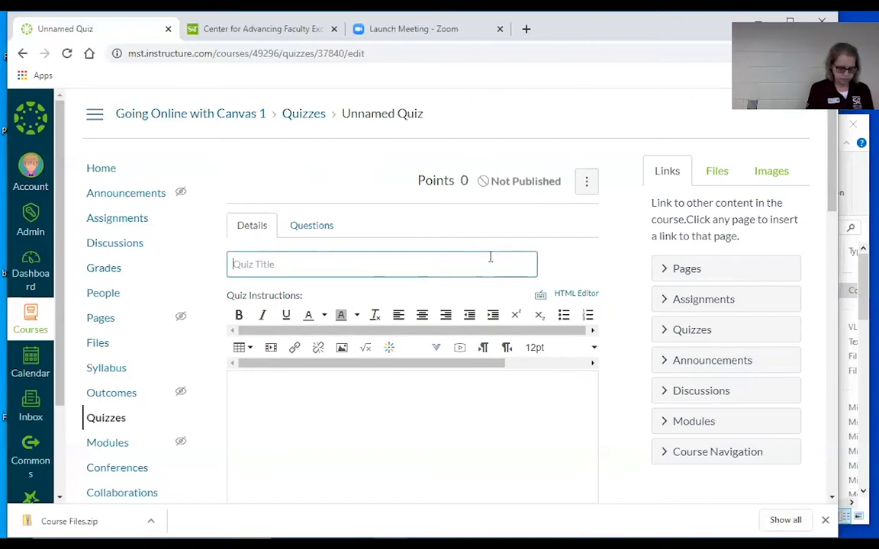
text(Qui)
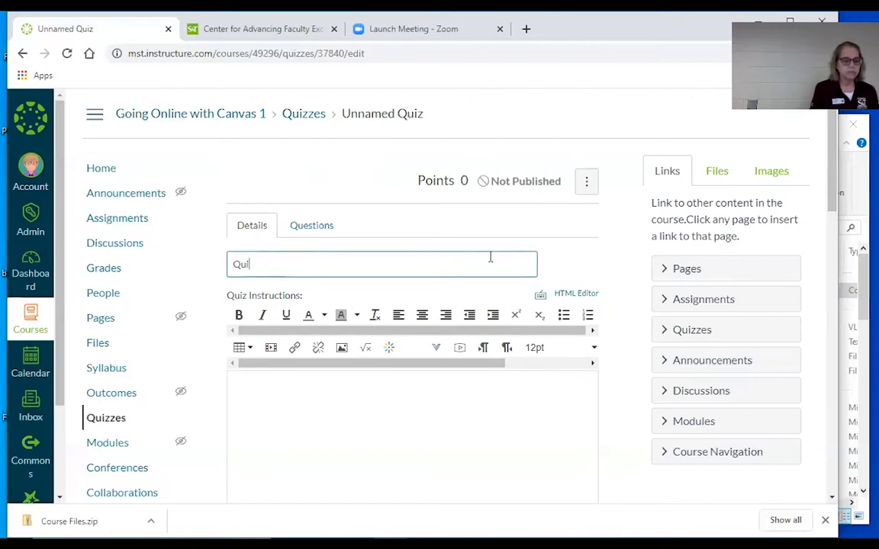
text(z 1)
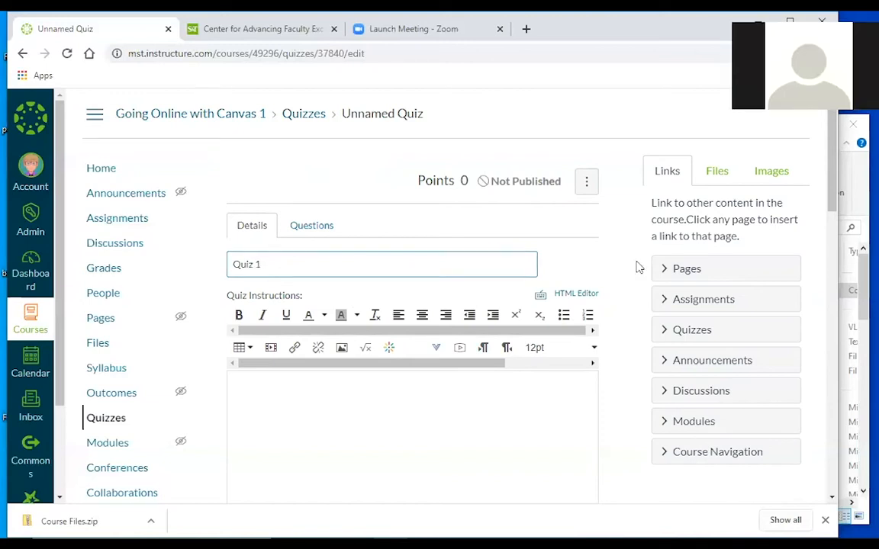
Enter "Instructions" as the quiz instructions text.
scroll(640, 267, down, 2)
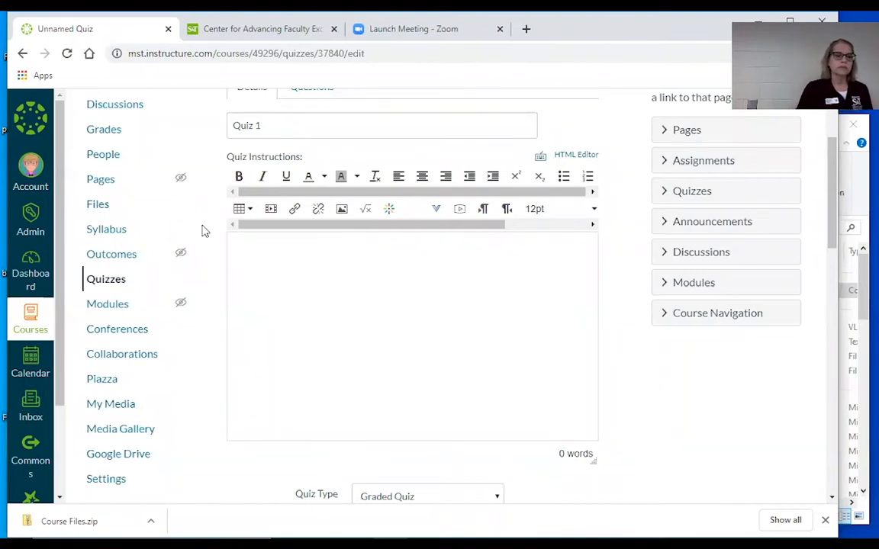
click(301, 258)
text(Instructions)
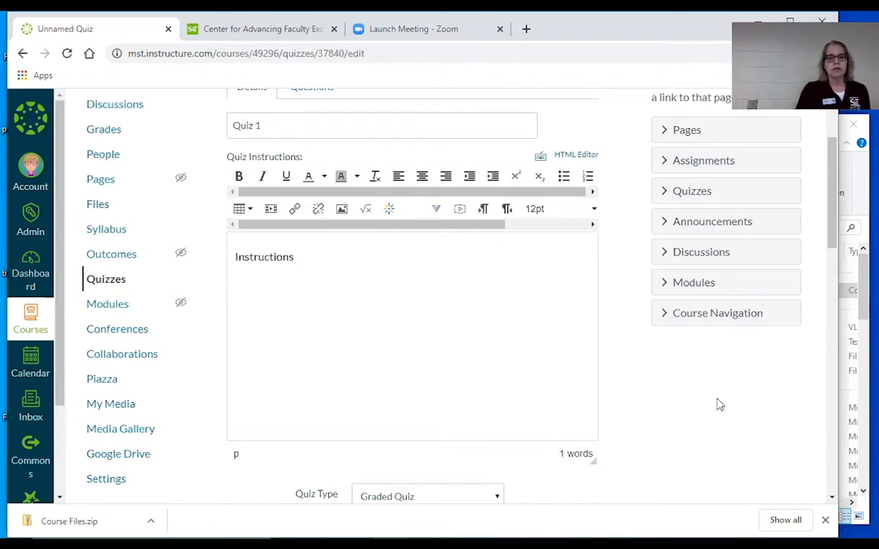
Examine the available quiz types for Quiz 1 without changing the Graded Quiz selection.
scroll(709, 400, down, 2)
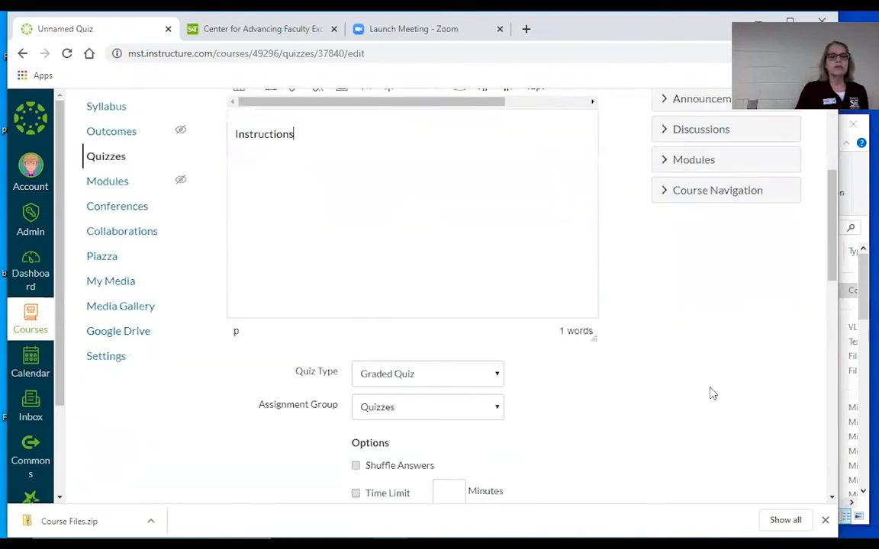
scroll(706, 386, down, 2)
scroll(706, 386, down, 1)
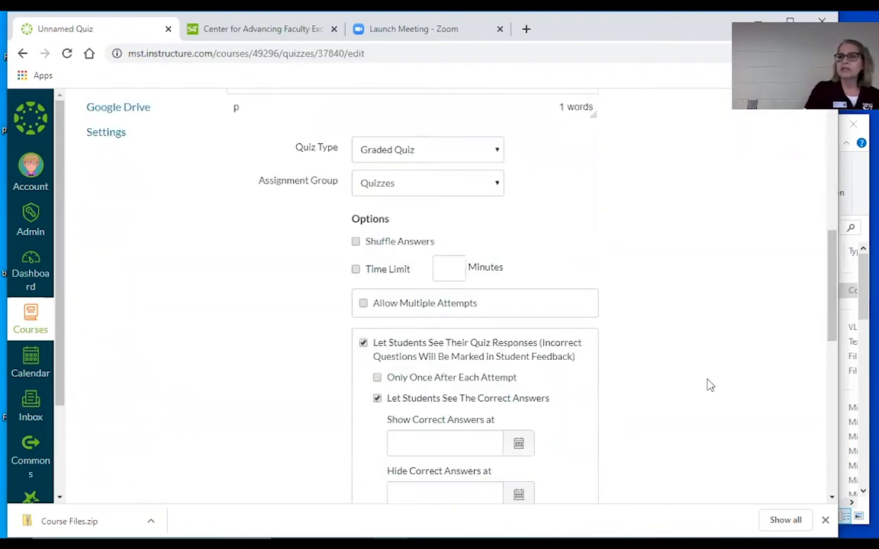
click(501, 154)
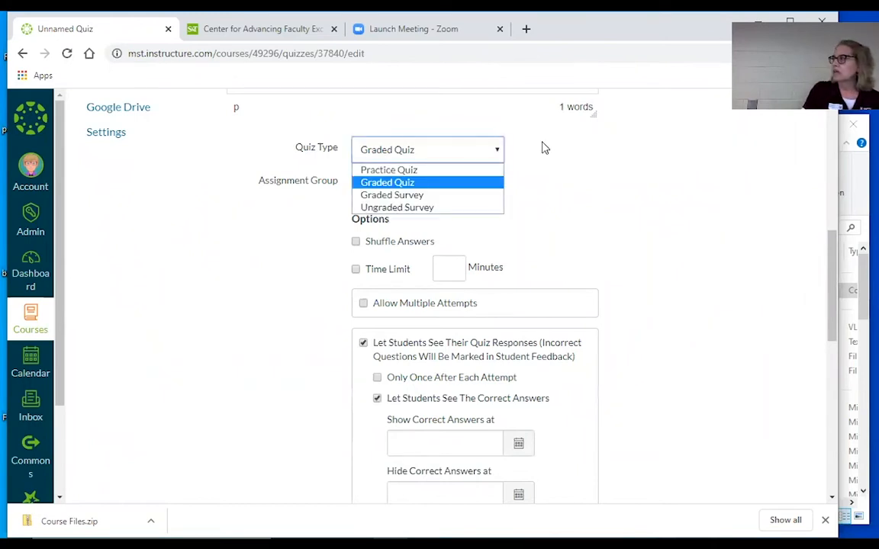
click(596, 150)
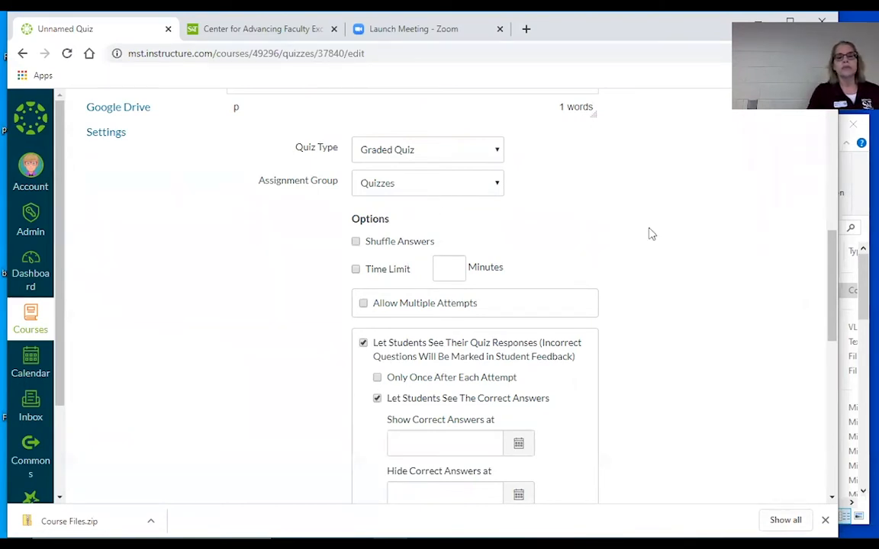
Enable shuffled answers and set a 15-minute time limit for the quiz.
scroll(651, 235, down, 1)
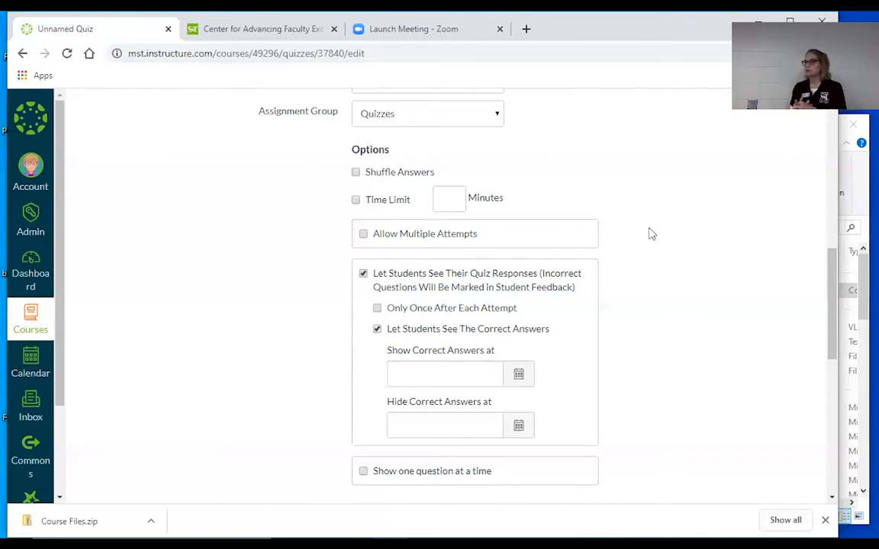
click(355, 172)
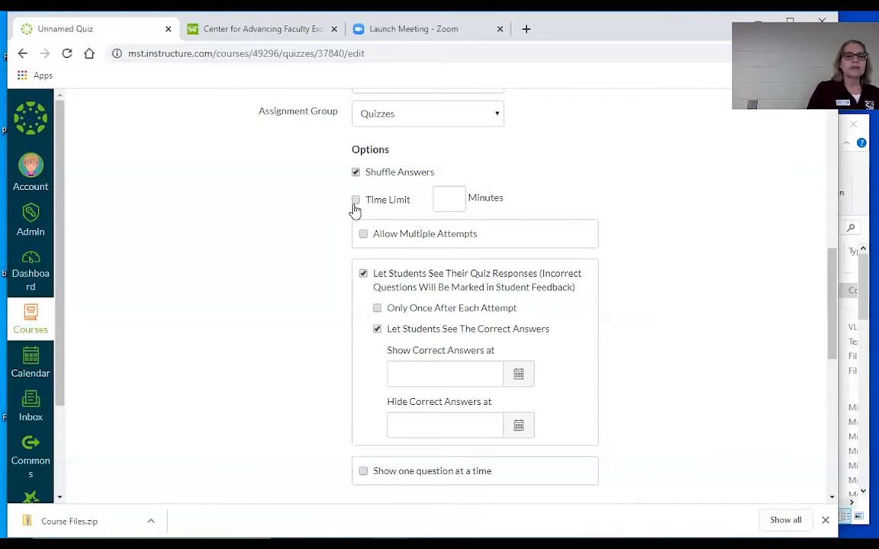
click(443, 200)
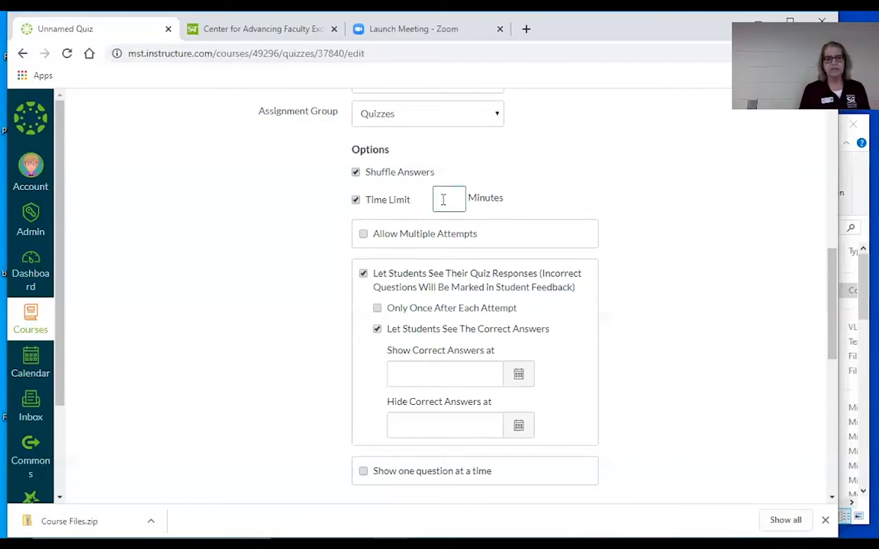
text(15)
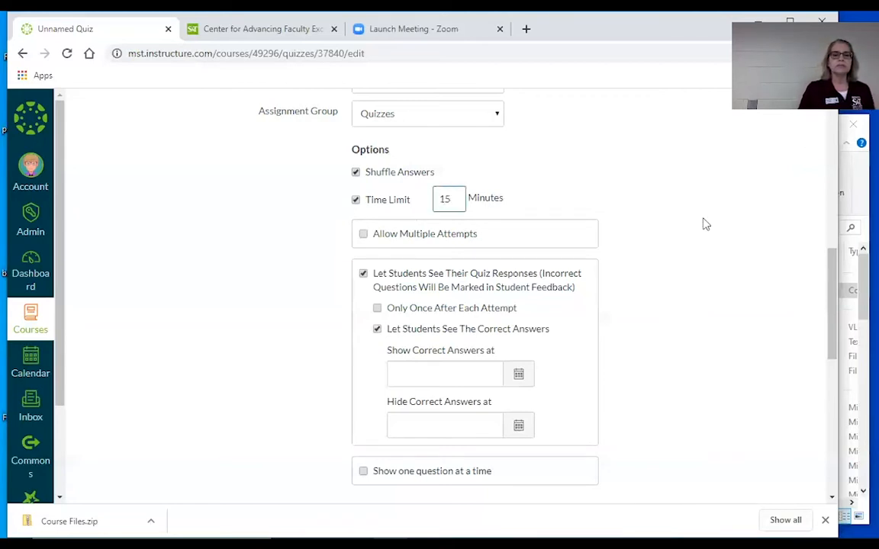
click(705, 224)
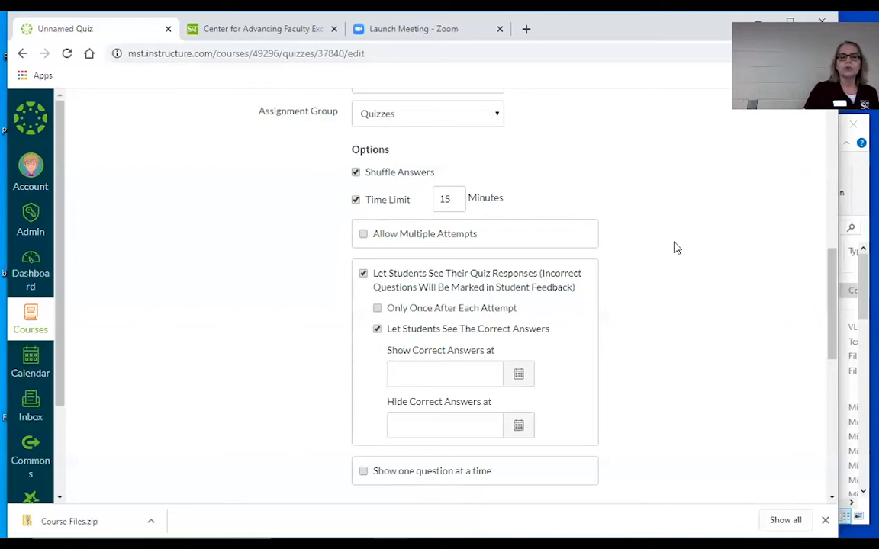
Try allowing multiple attempts and inspect the choices for which quiz score to keep.
click(365, 236)
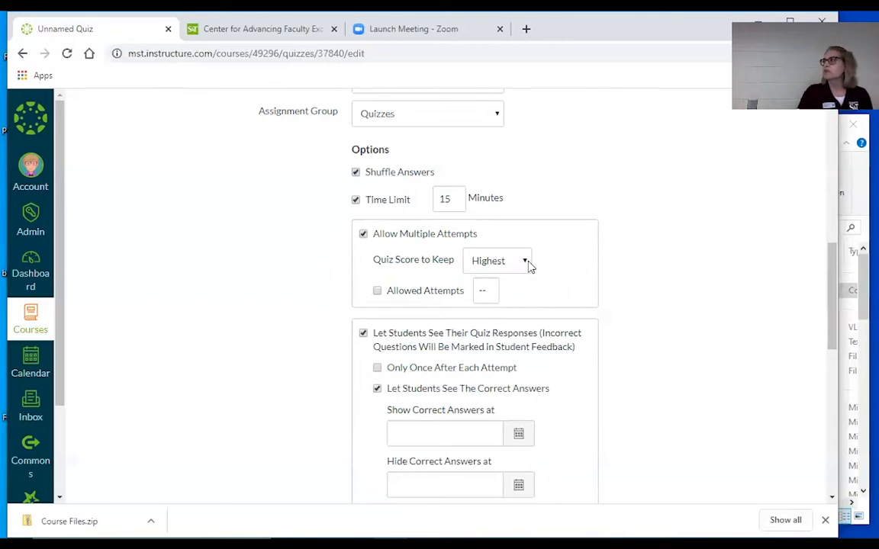
click(527, 262)
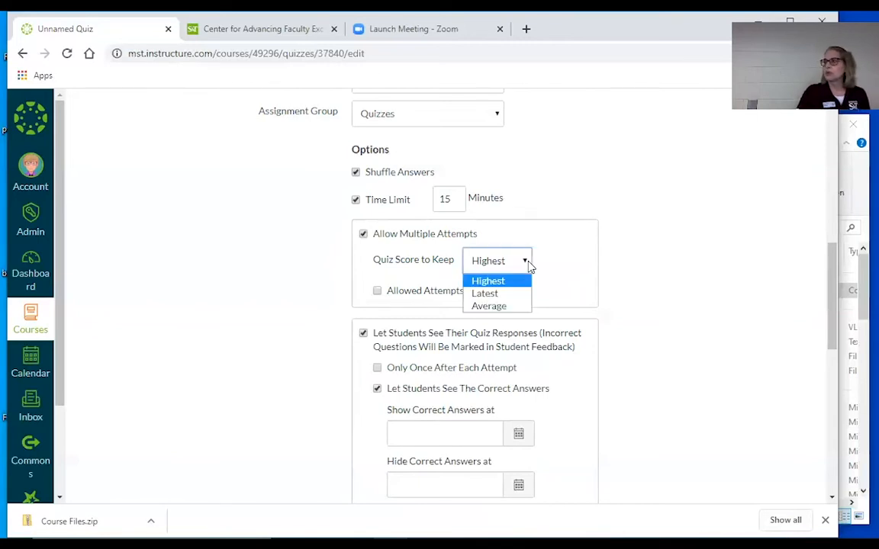
click(580, 261)
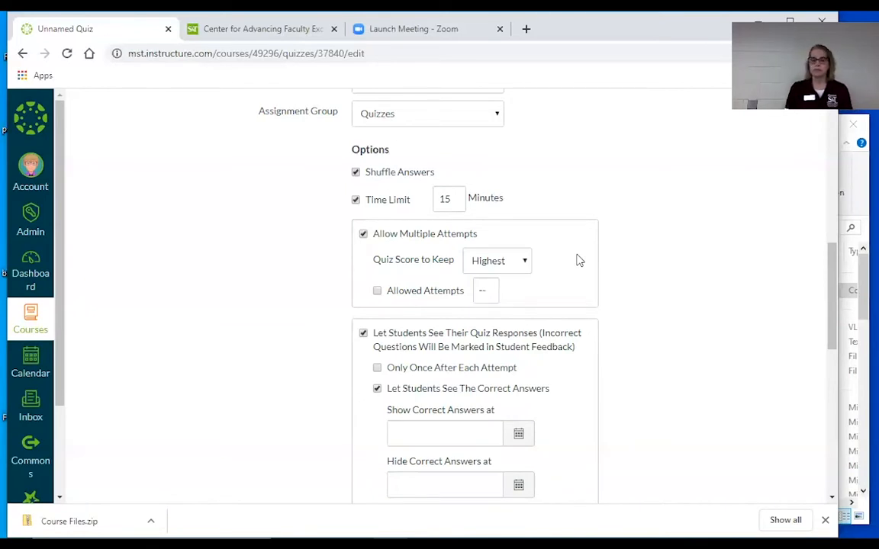
click(363, 236)
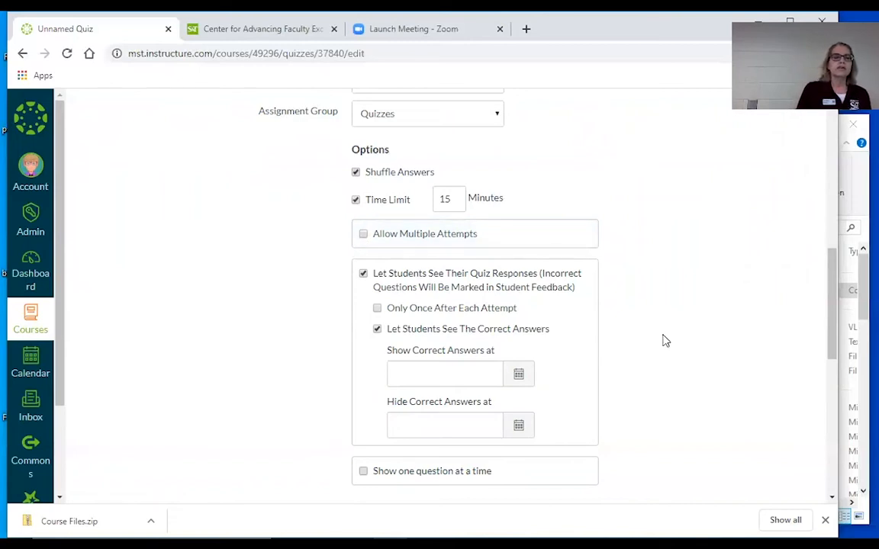
Examine the quiz's response visibility options, one-question-at-a-time option, access restrictions, and assignment date settings.
scroll(664, 340, down, 3)
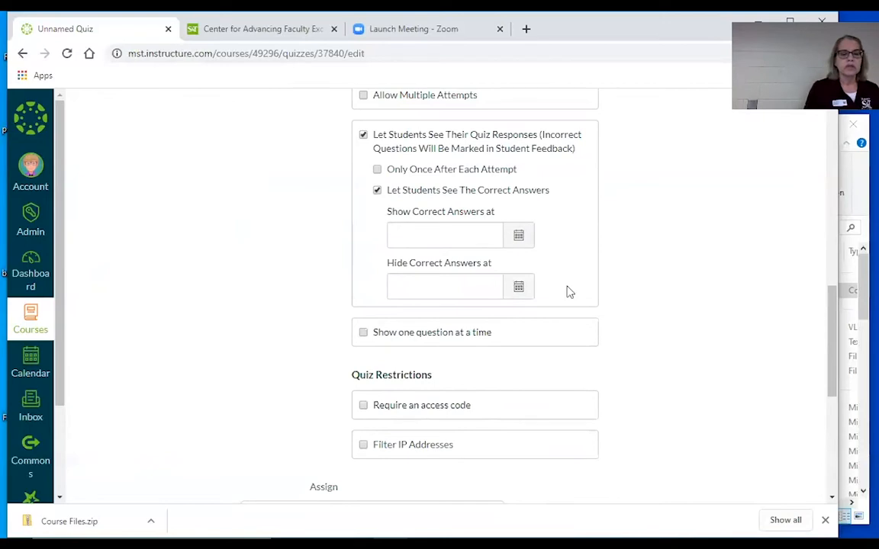
scroll(659, 374, down, 1)
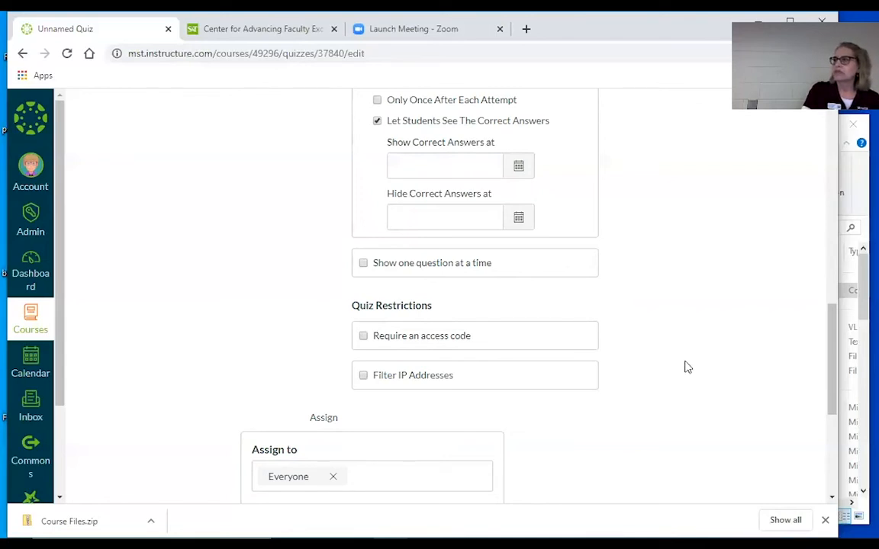
scroll(687, 368, down, 1)
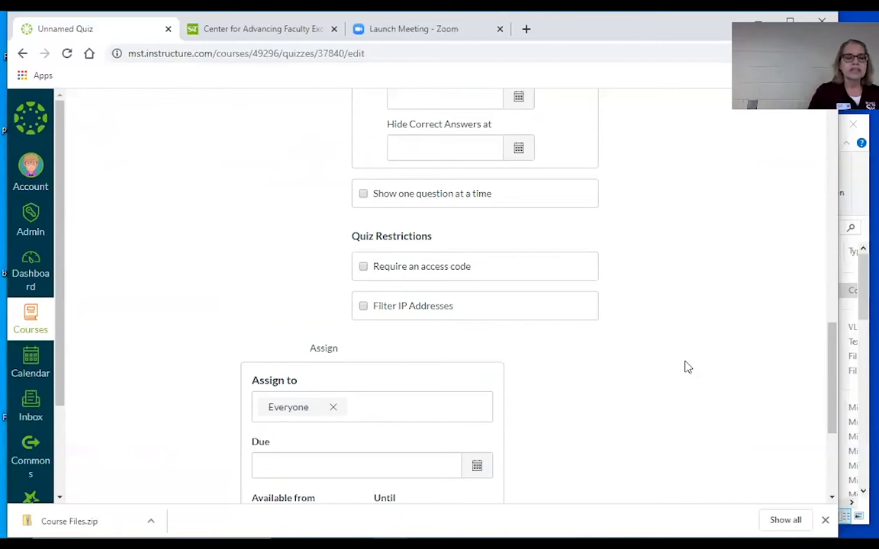
scroll(686, 367, down, 1)
scroll(686, 367, down, 3)
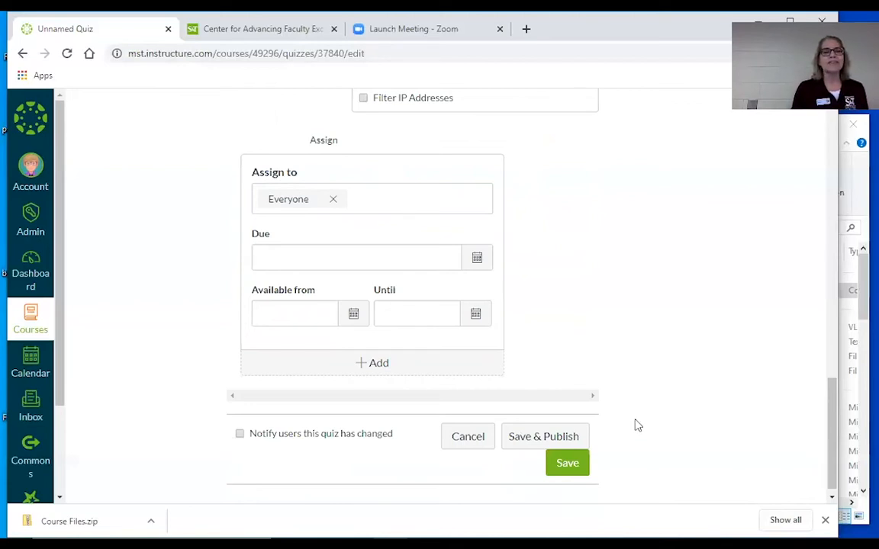
scroll(648, 424, up, 2)
scroll(667, 423, up, 6)
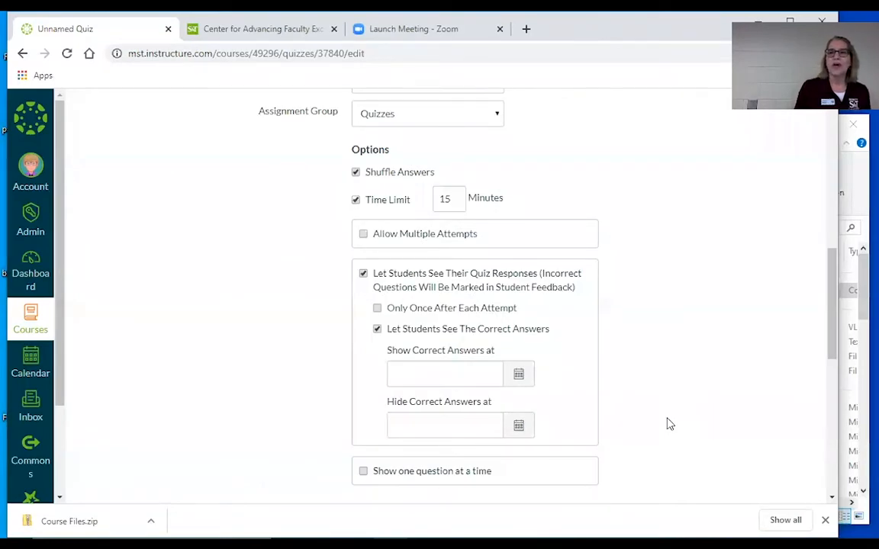
scroll(667, 424, down, 5)
scroll(669, 424, up, 4)
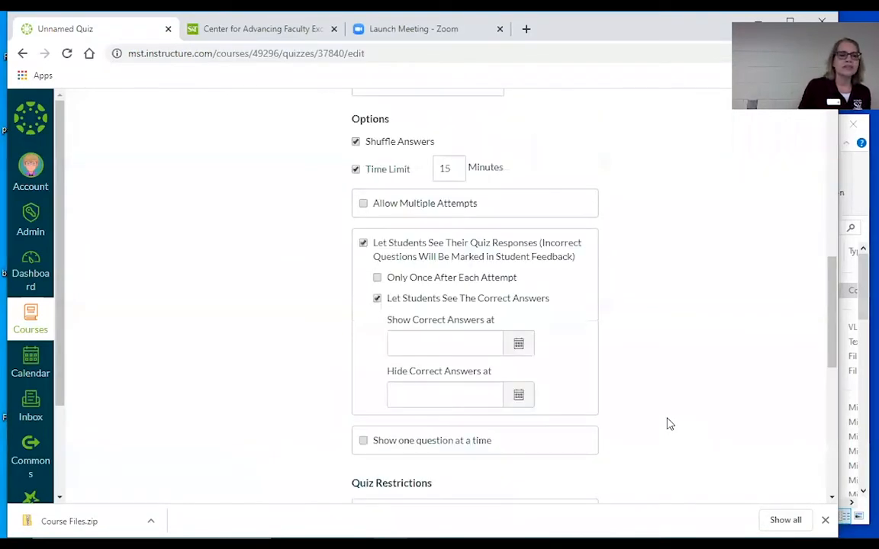
Start a new multiple-choice question among the quiz's questions.
scroll(667, 423, up, 5)
scroll(667, 420, up, 4)
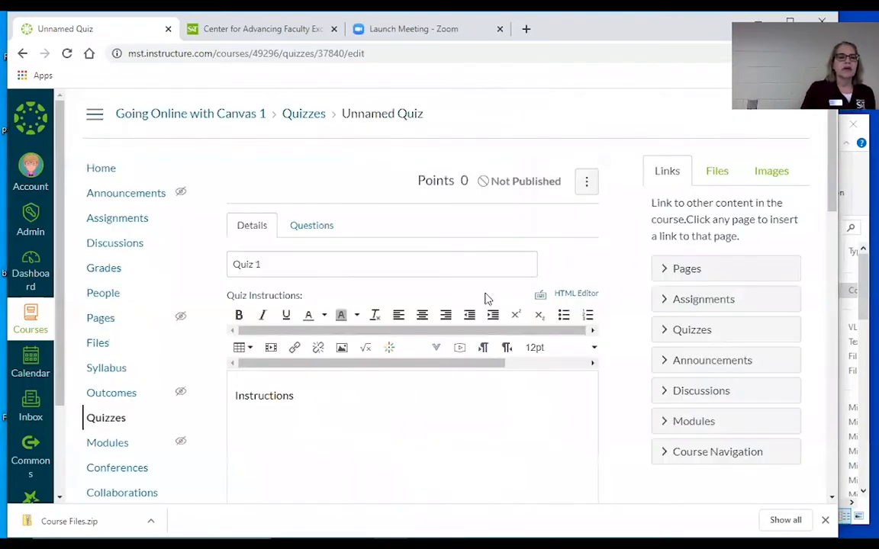
click(313, 229)
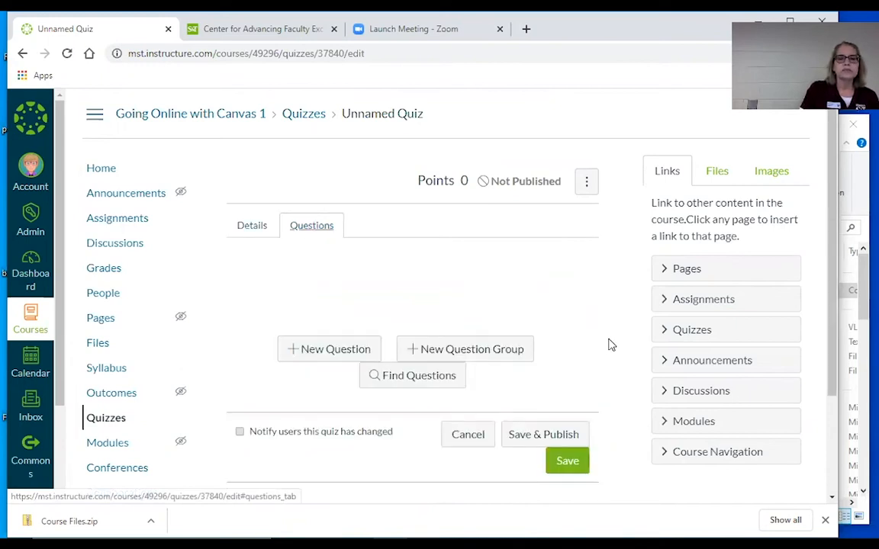
scroll(611, 345, down, 1)
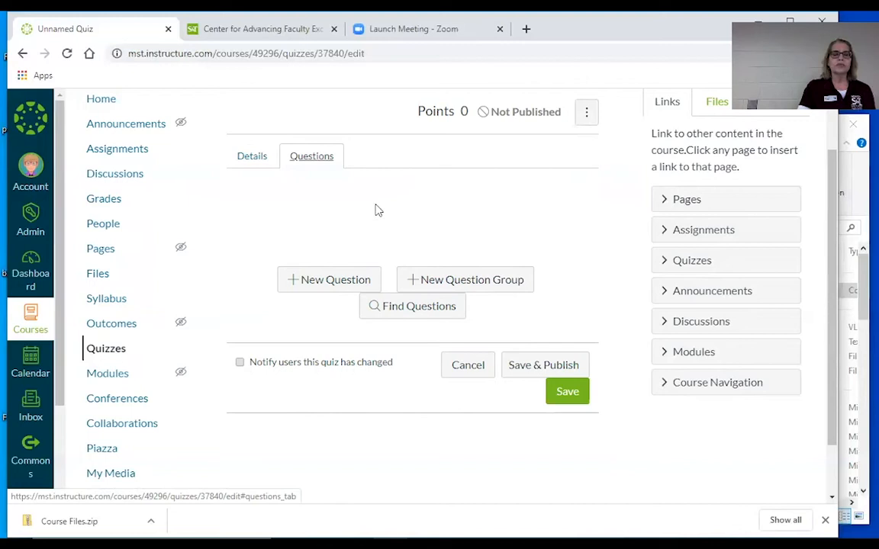
click(315, 294)
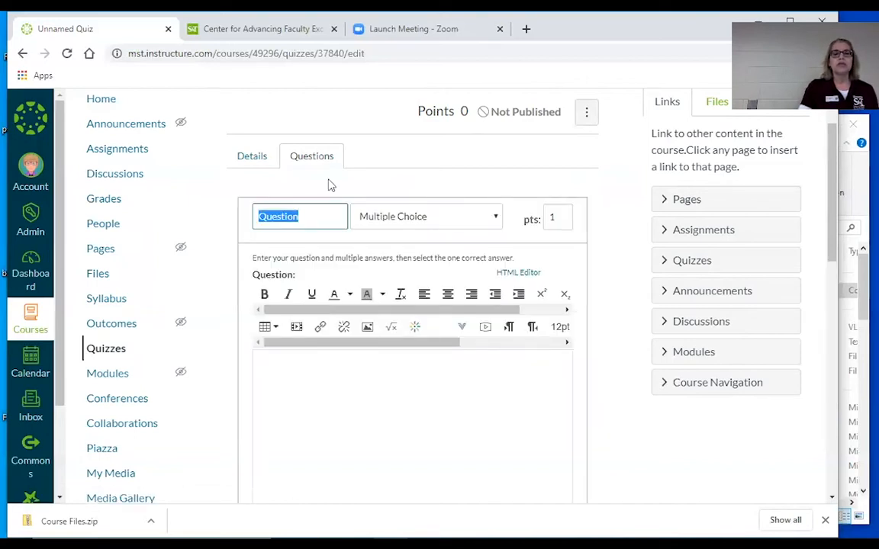
scroll(321, 174, down, 1)
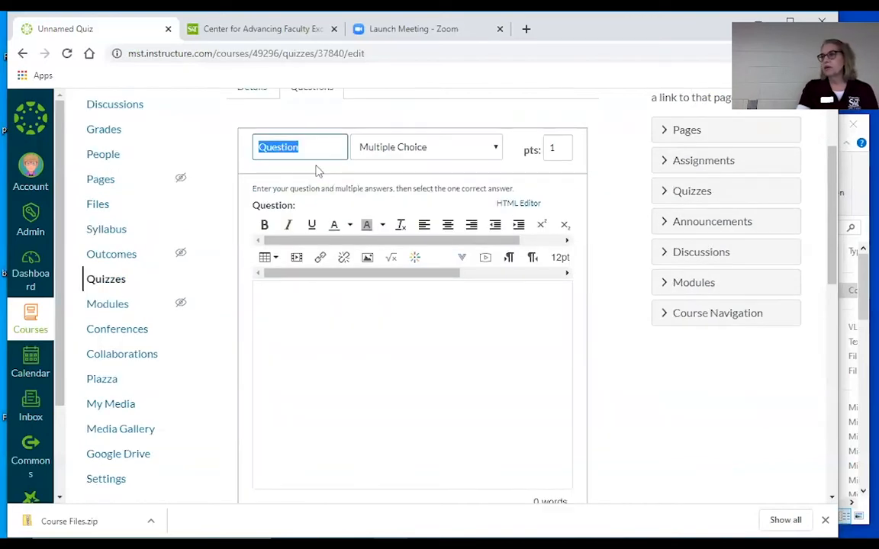
Set the question to 5 points and, after trying True/False, switch its type back to Multiple Choice.
click(496, 149)
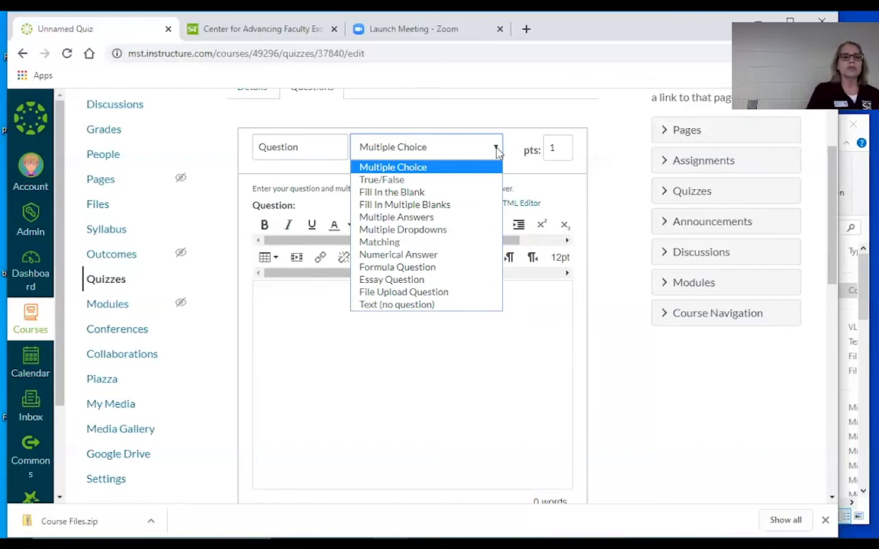
click(403, 181)
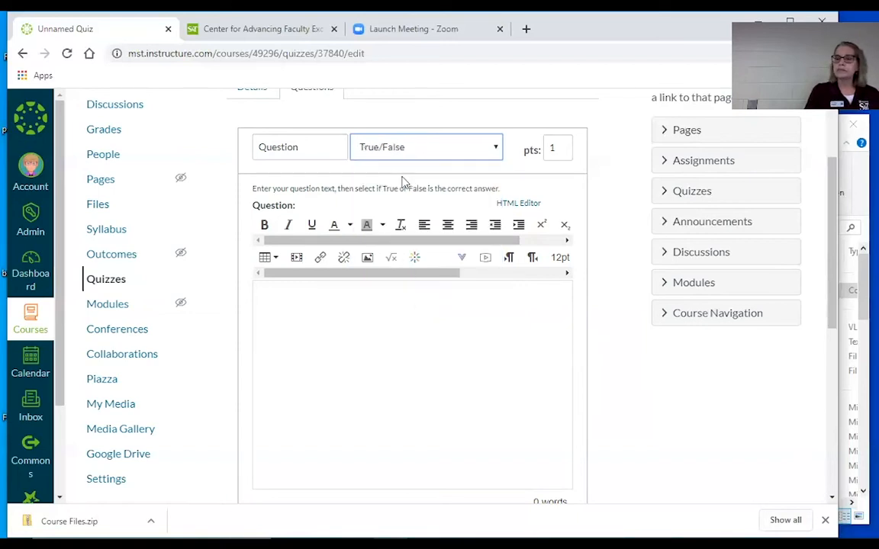
double_click(550, 148)
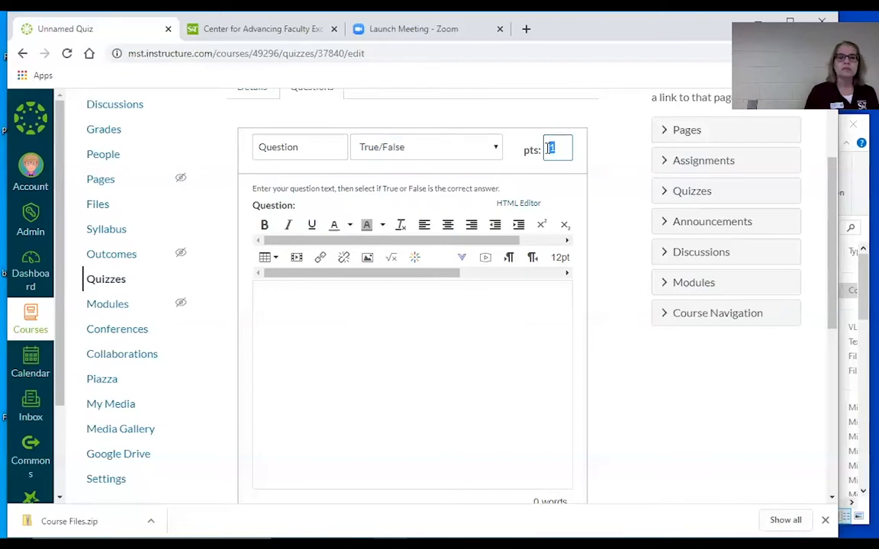
text(5)
click(503, 314)
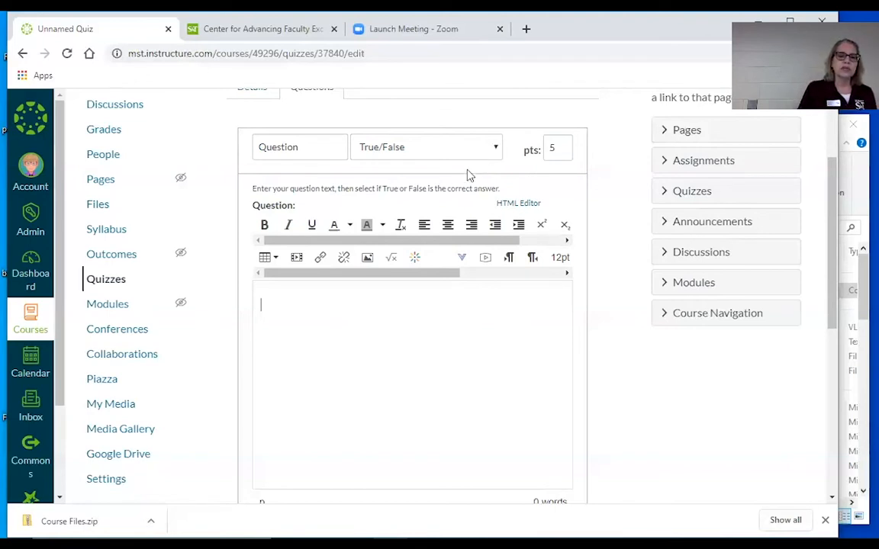
click(424, 152)
click(393, 167)
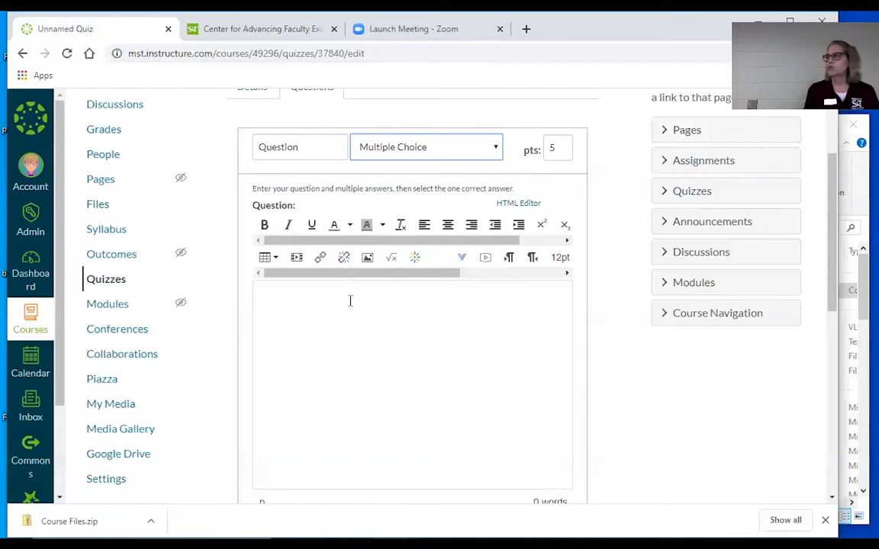
Enter the question text "What is the name of the wizard in LOTR?".
click(350, 302)
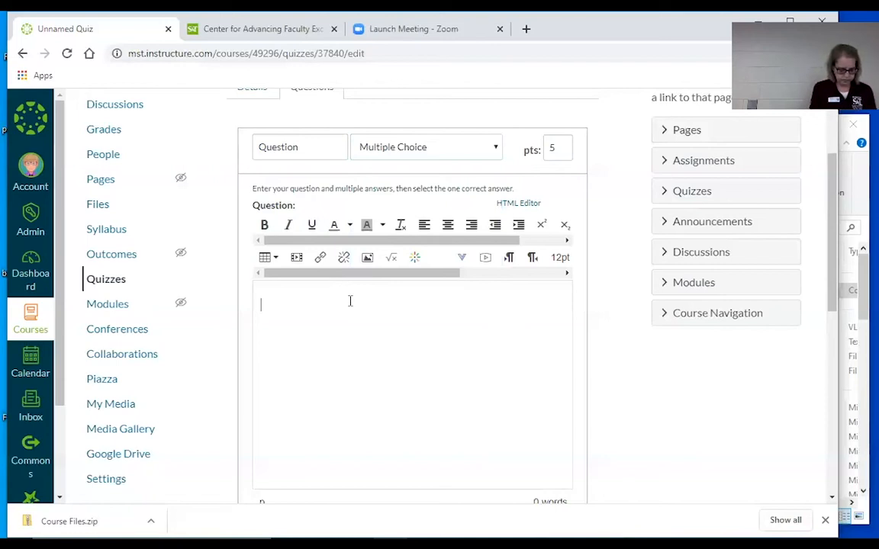
text(W)
text(a)
text(h)
text(t is th)
text(e name)
text( of)
text( tjhe)
key(BackSpace)
key(BackSpace)
key(BackSpace)
text(h wi)
key(BackSpace)
key(BackSpace)
key(BackSpace)
text(e)
text( woz)
key(BackSpace)
key(BackSpace)
text(izard in LOTR)
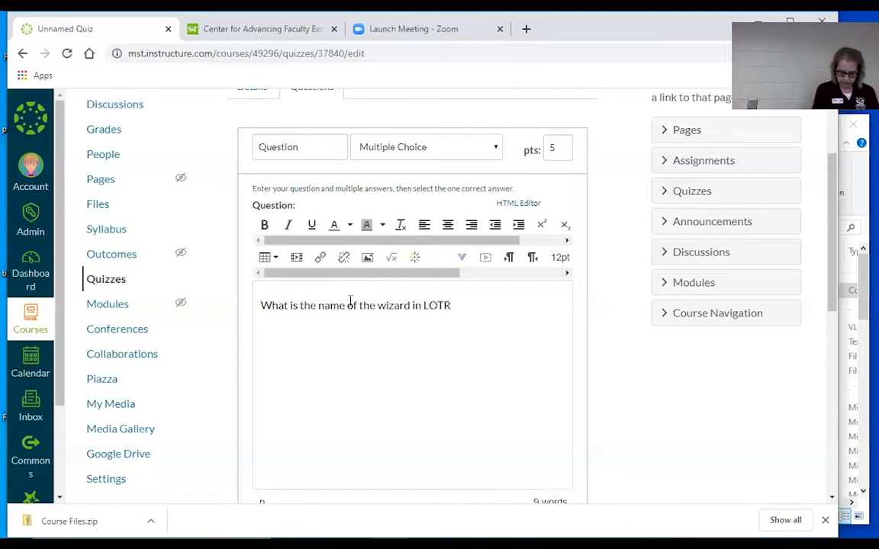
text(?)
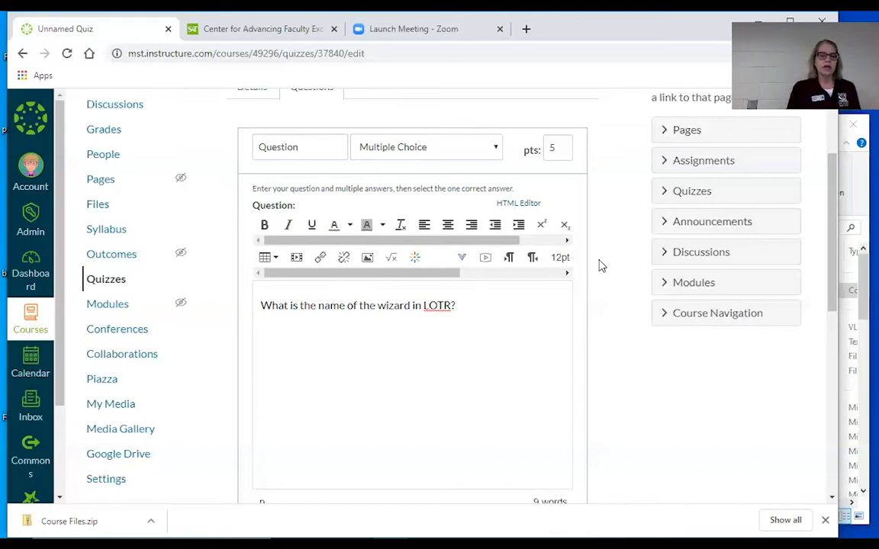
Replace the question's two existing answer texts with "Pete" for the first and "Thomas" for the second.
scroll(601, 265, down, 3)
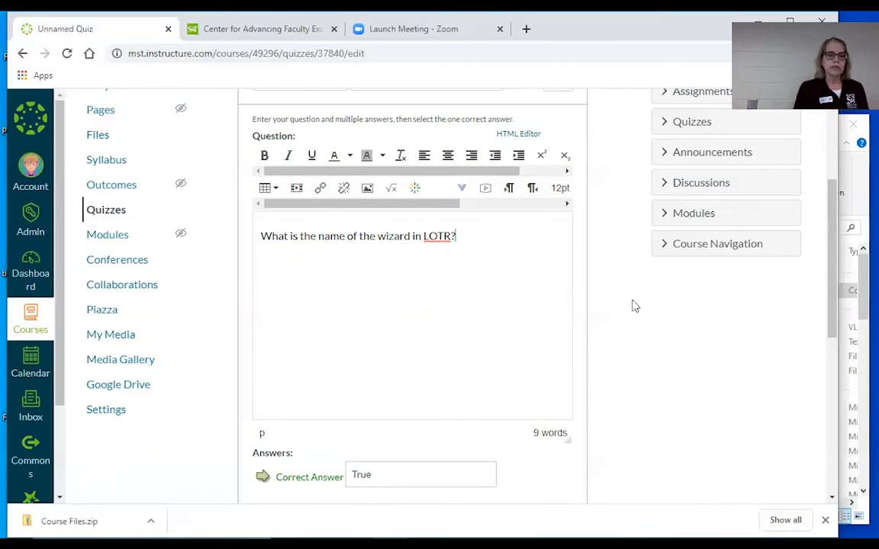
scroll(632, 307, down, 2)
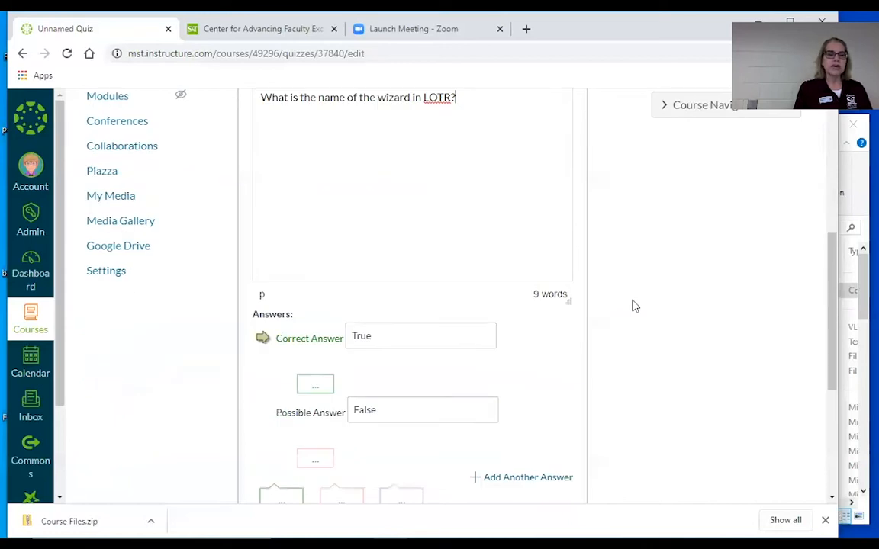
scroll(632, 306, down, 2)
click(435, 201)
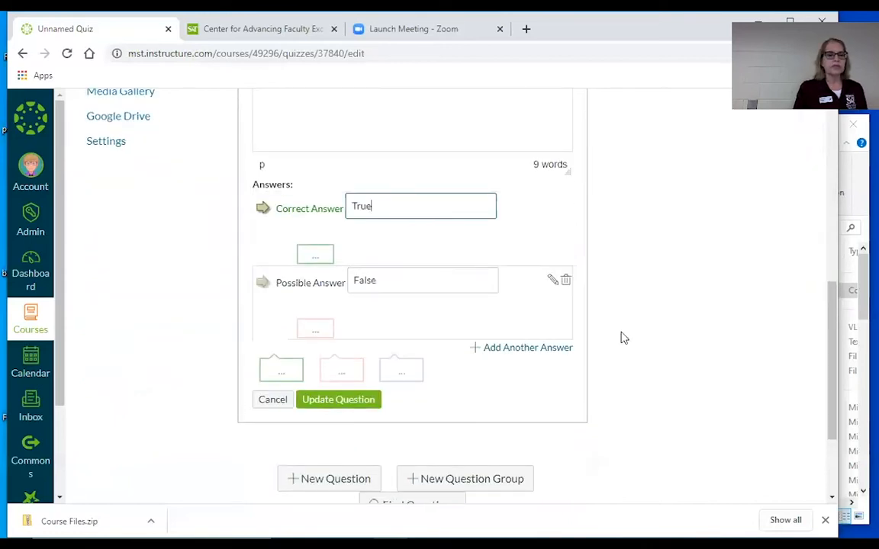
scroll(623, 339, up, 4)
scroll(418, 335, down, 2)
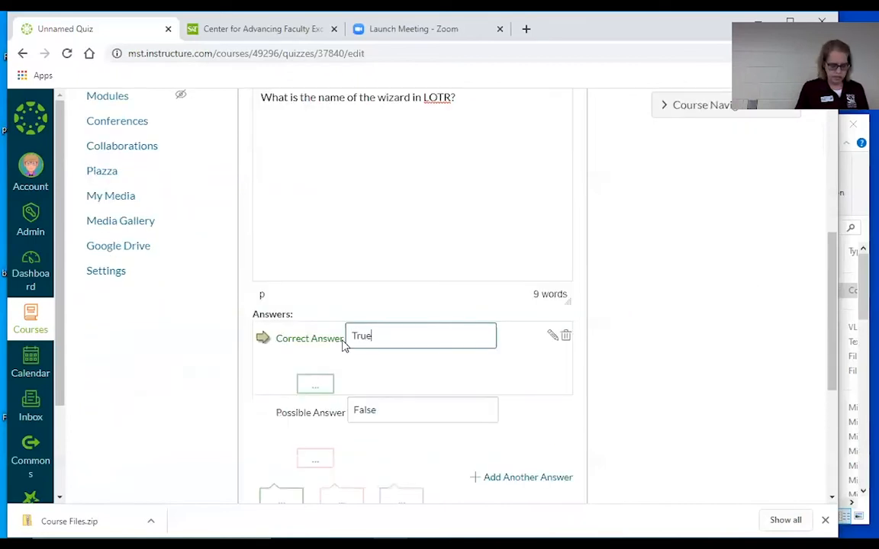
key(ctrl+a)
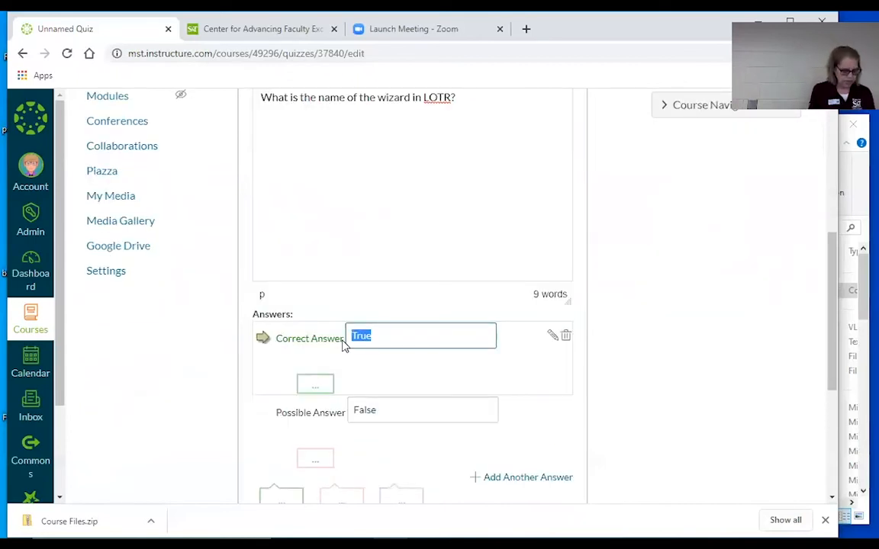
text(Pete)
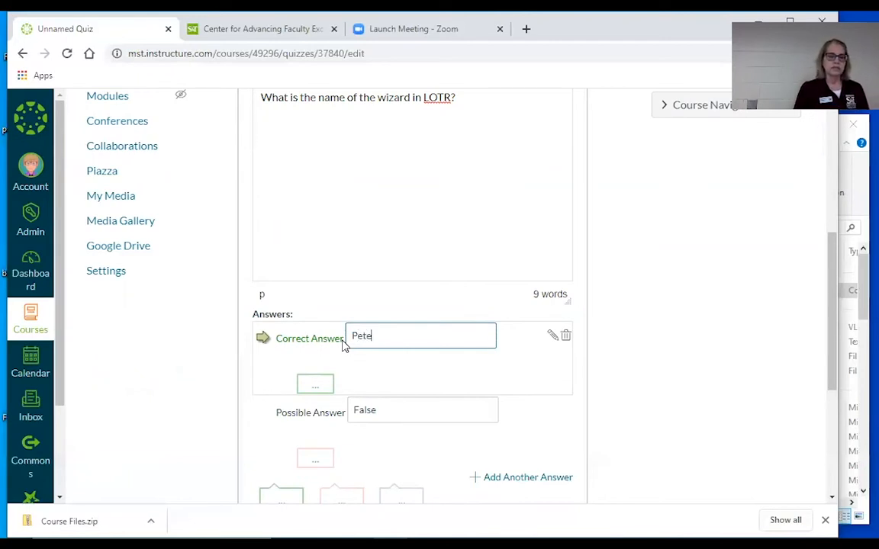
click(359, 410)
double_click(360, 409)
text(T)
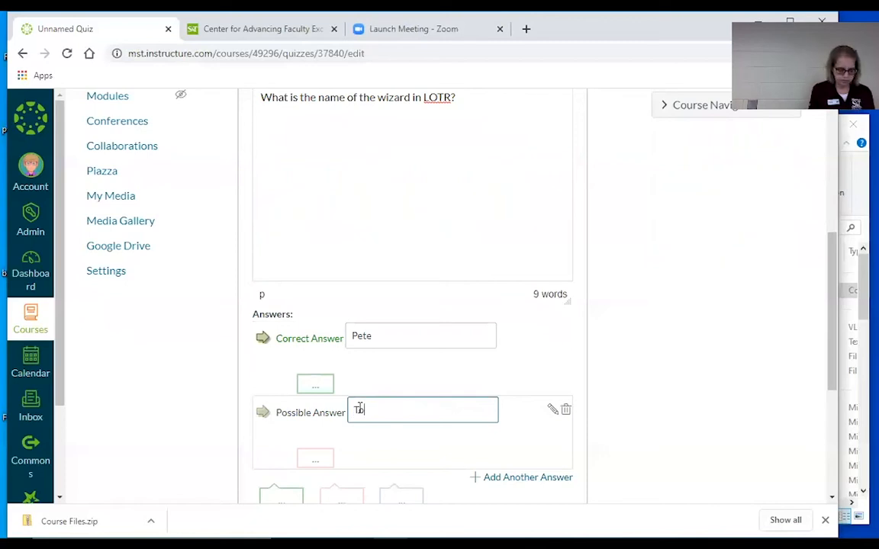
text(homas)
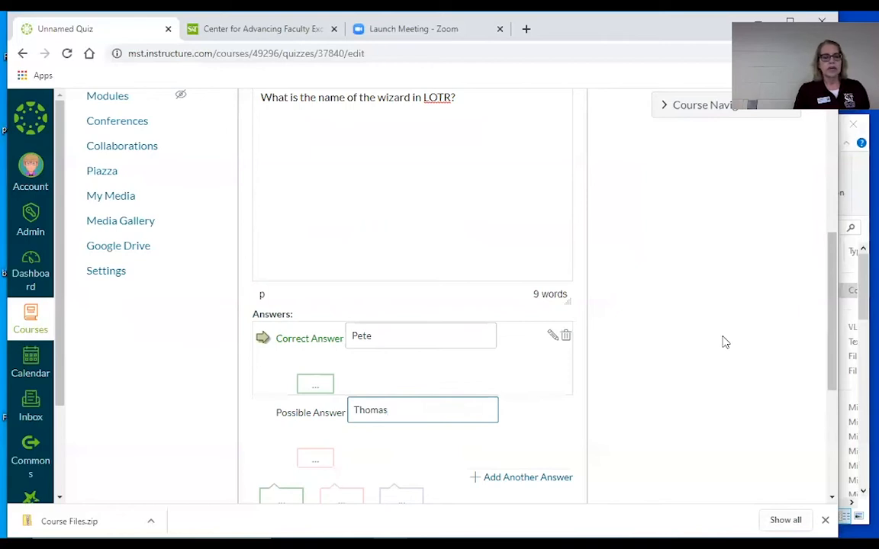
Add the possible answers "Gandalf" and "Sam", and mark Gandalf as the correct answer.
scroll(725, 342, down, 2)
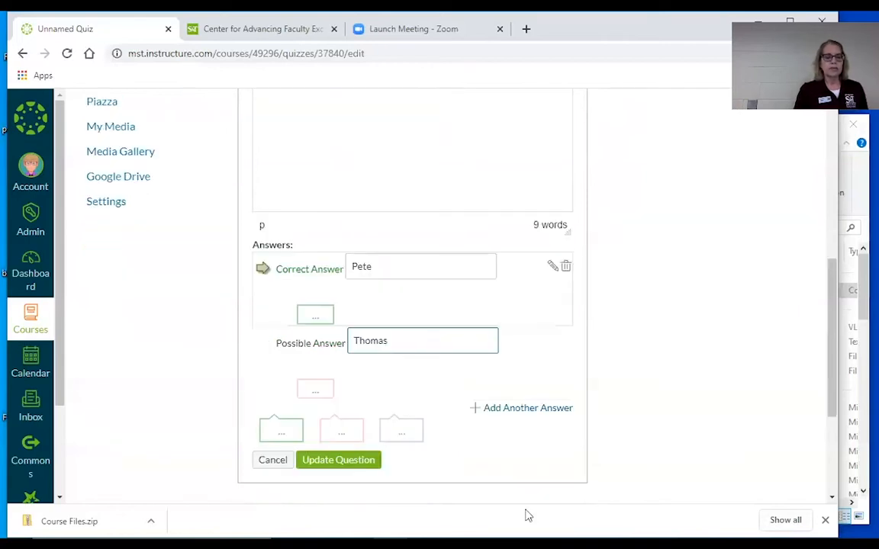
click(504, 412)
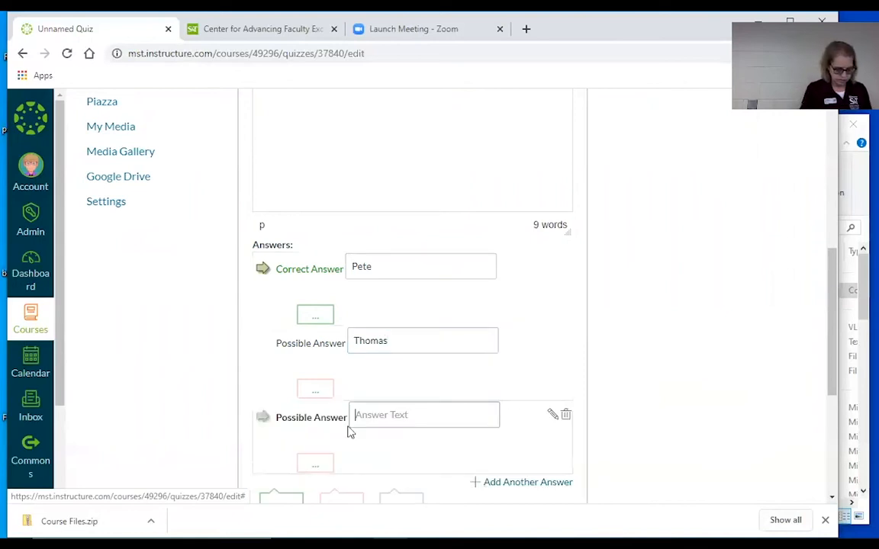
text(Gandalf)
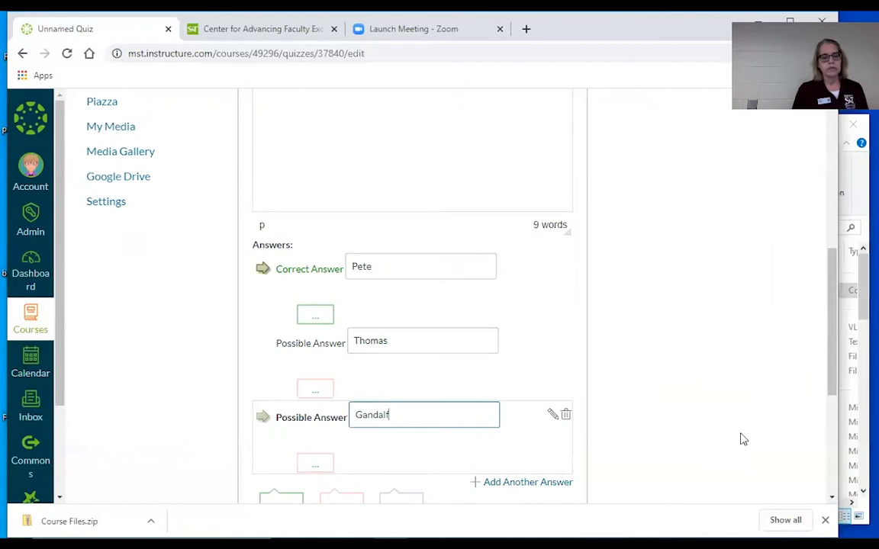
scroll(538, 420, down, 1)
click(526, 415)
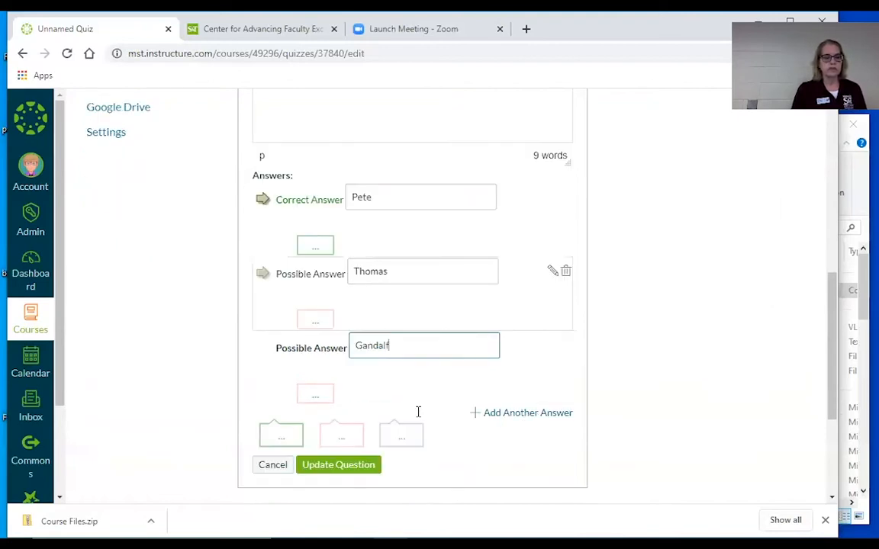
text(Sam)
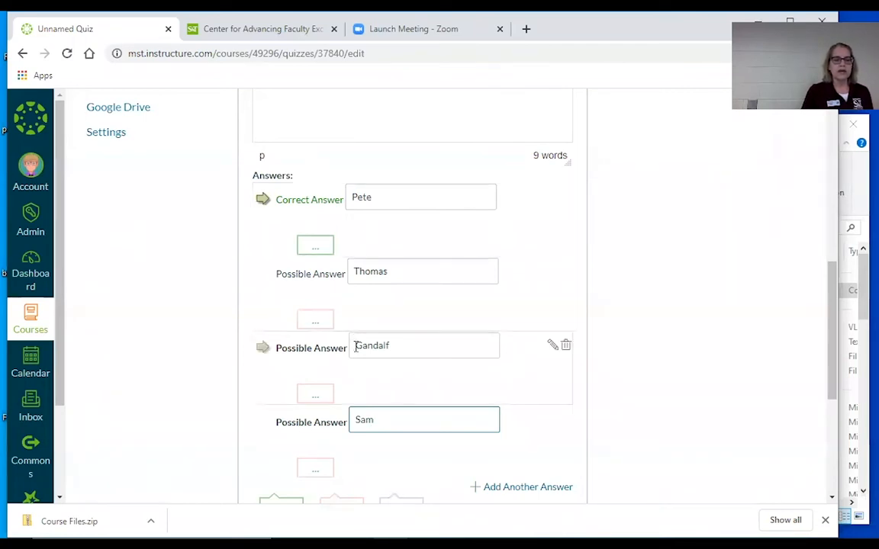
click(263, 349)
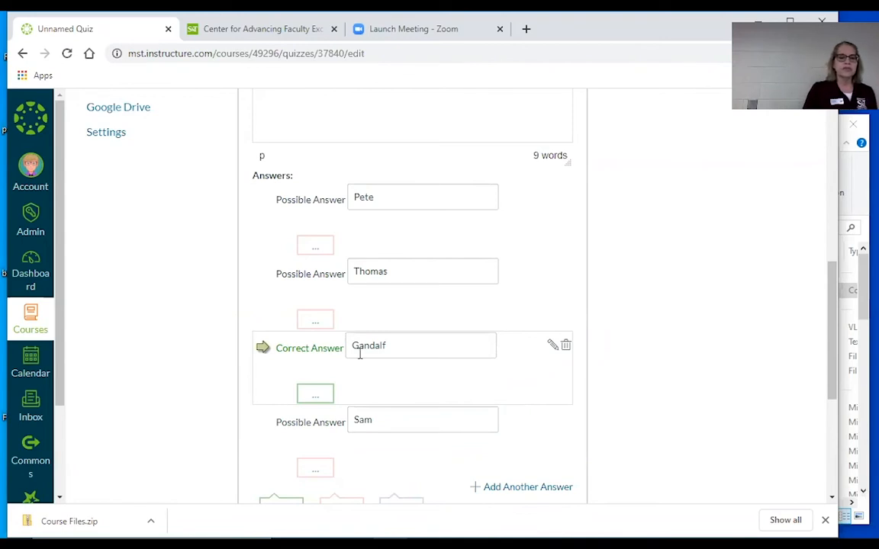
Examine the rich content editor for the Thomas answer, close it, and update the question.
mouse_move(550, 275)
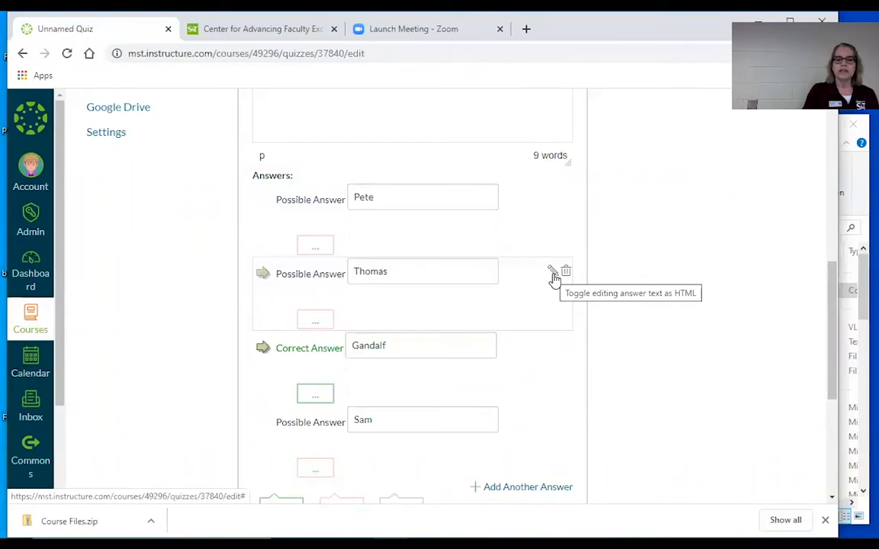
click(553, 274)
scroll(641, 343, down, 3)
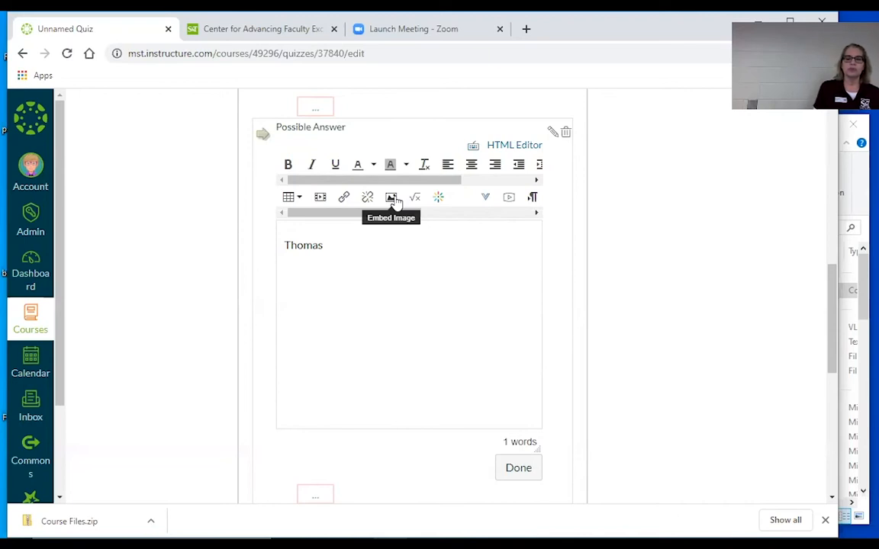
scroll(656, 437, down, 1)
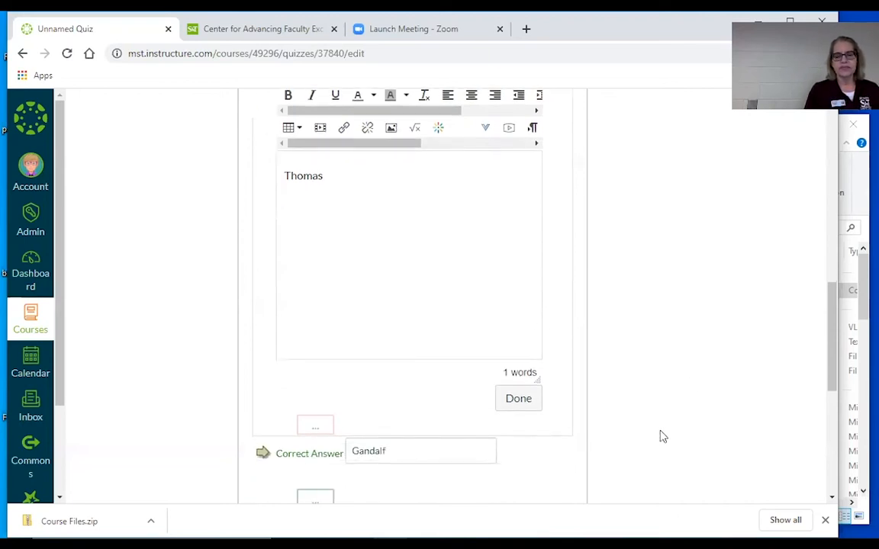
click(525, 407)
scroll(702, 406, down, 3)
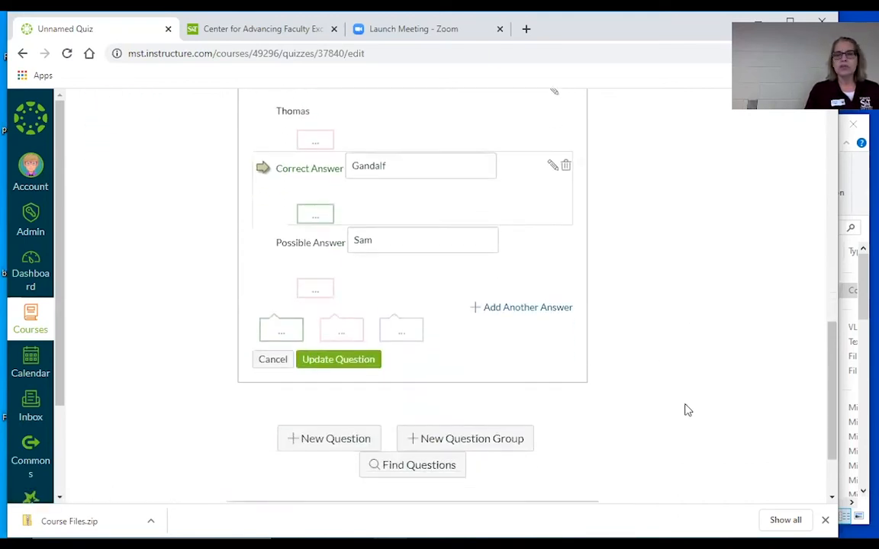
click(325, 359)
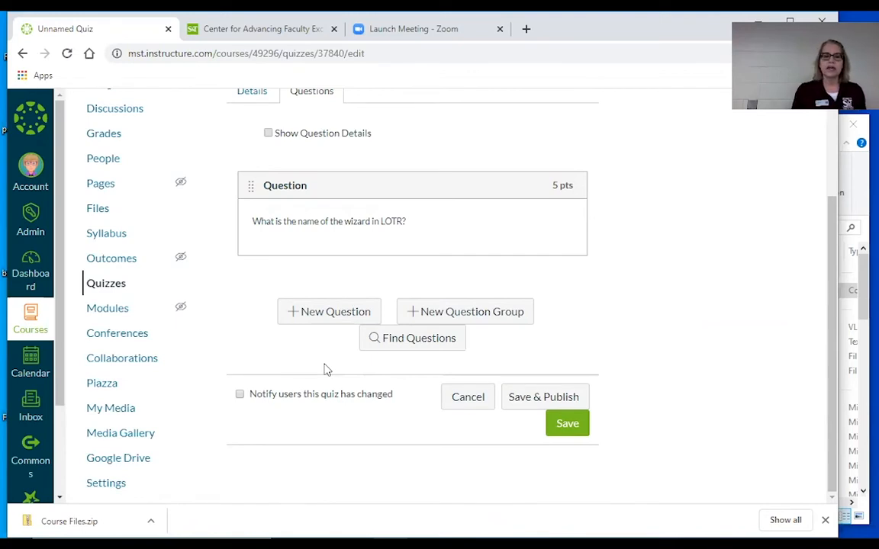
Review the quiz's details, including its restrictions and assignment settings, and save and publish the quiz.
scroll(647, 354, up, 3)
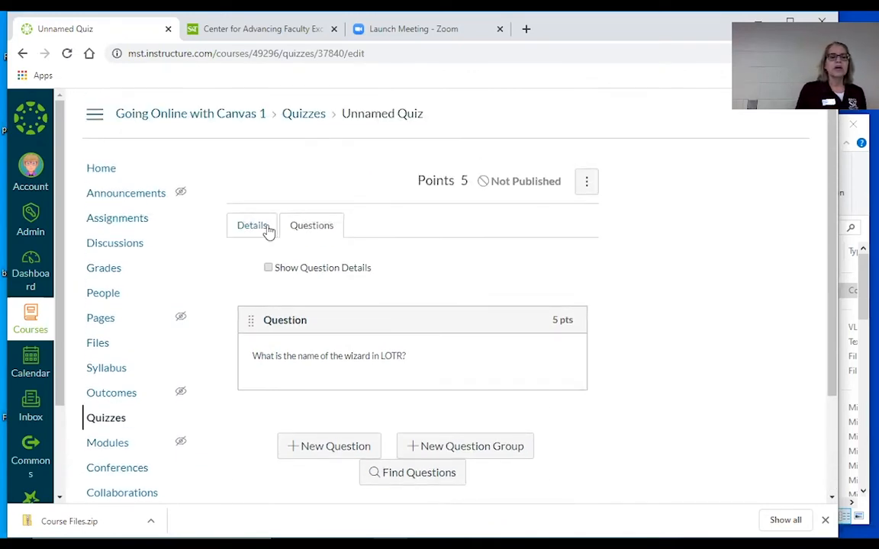
click(266, 229)
scroll(682, 260, down, 1)
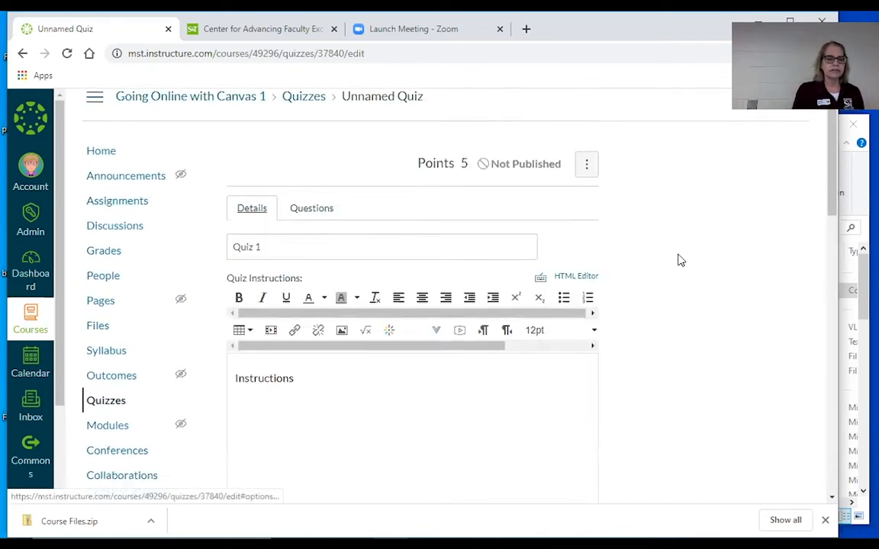
scroll(682, 260, down, 3)
scroll(681, 260, up, 3)
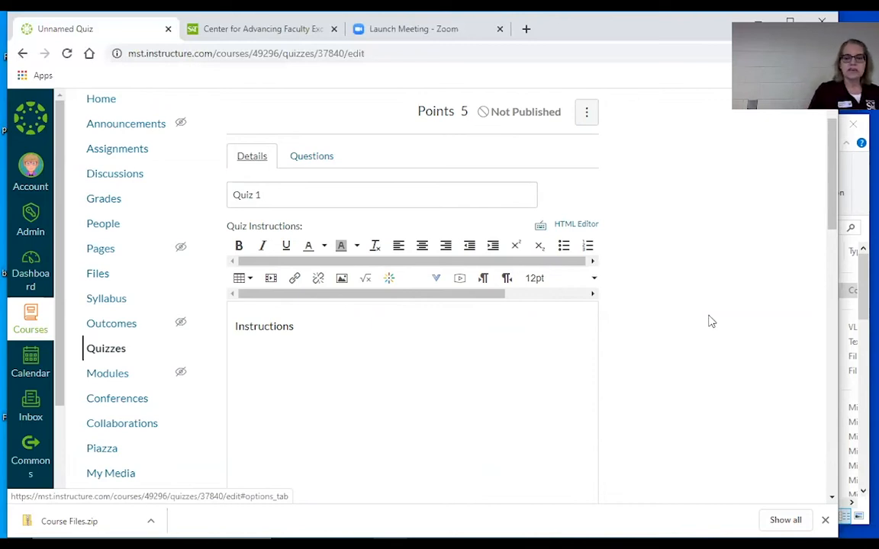
scroll(710, 318, down, 5)
scroll(714, 315, down, 8)
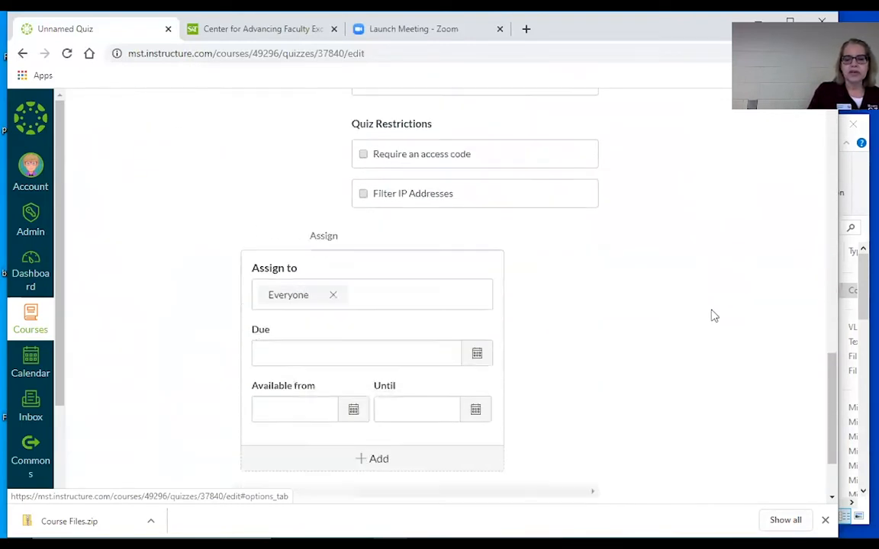
click(551, 433)
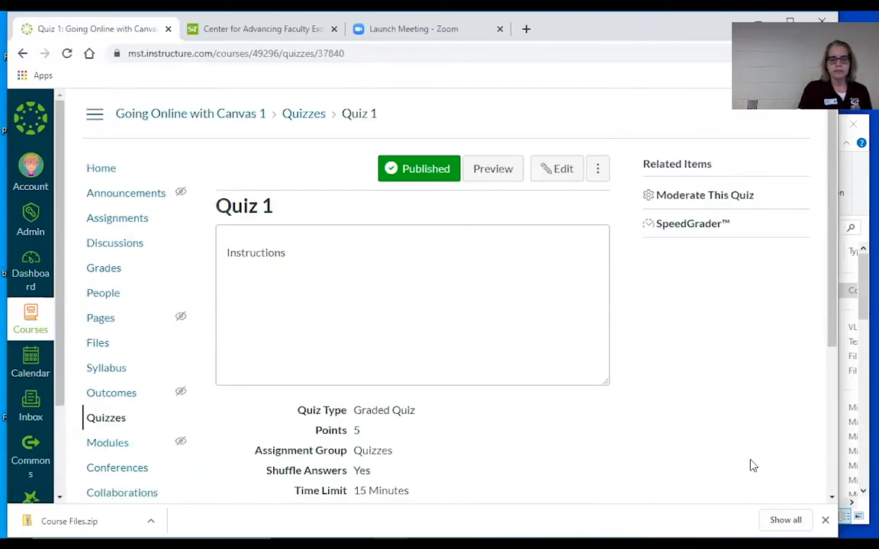
Open Quiz 1 for editing and set it to show one question at a time and lock questions after answering.
click(825, 520)
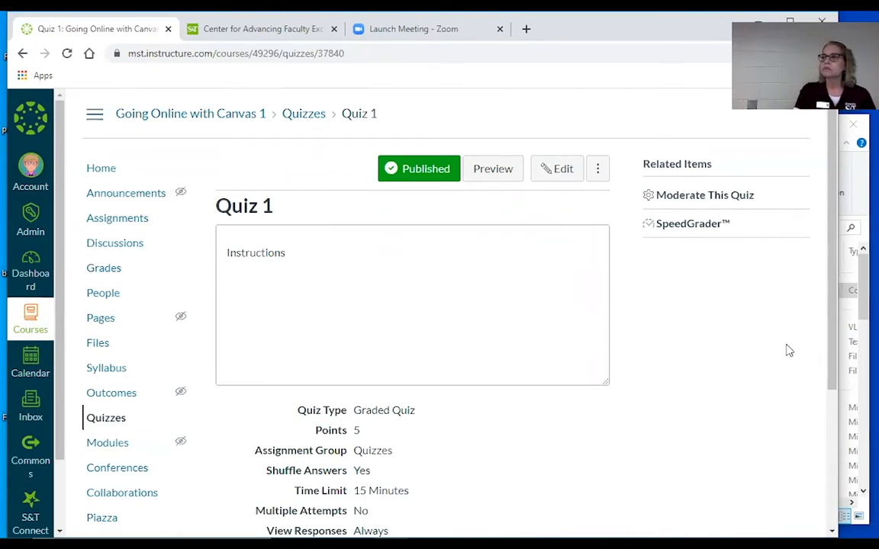
click(569, 177)
scroll(675, 317, down, 2)
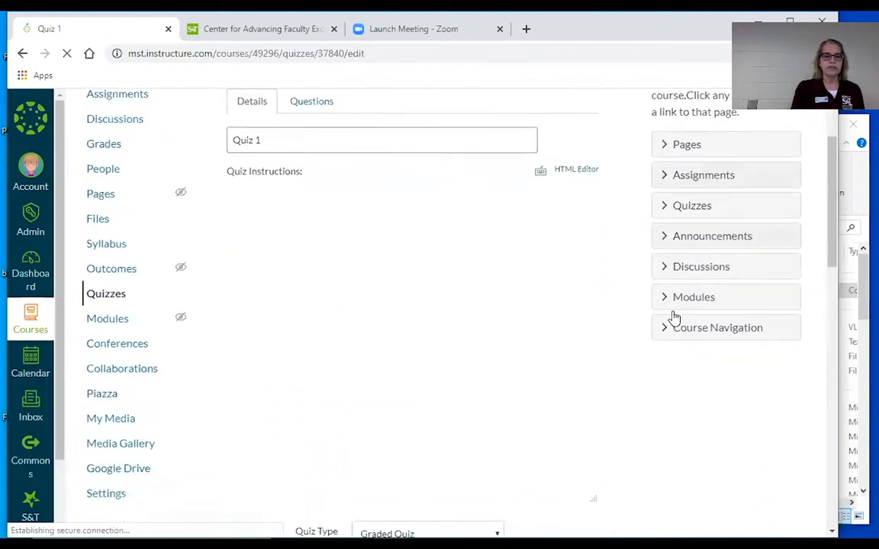
scroll(676, 318, down, 1)
scroll(673, 316, up, 2)
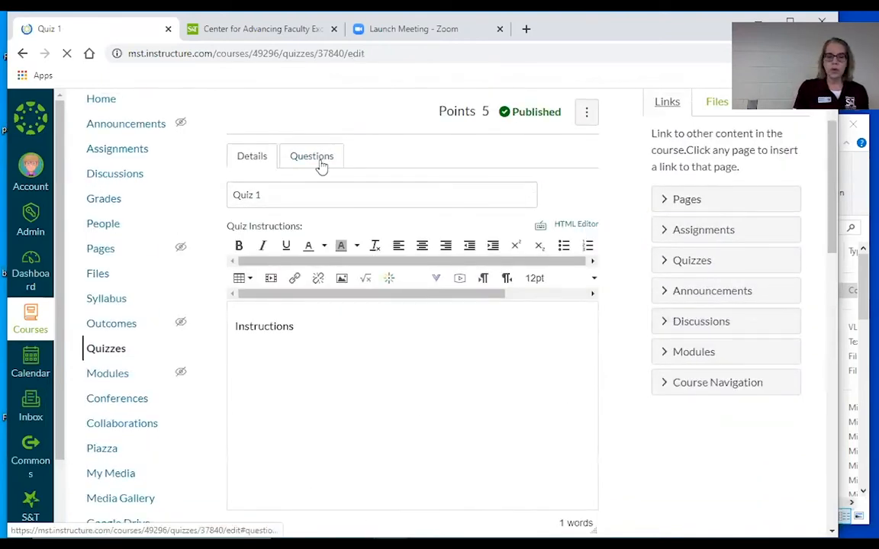
click(321, 167)
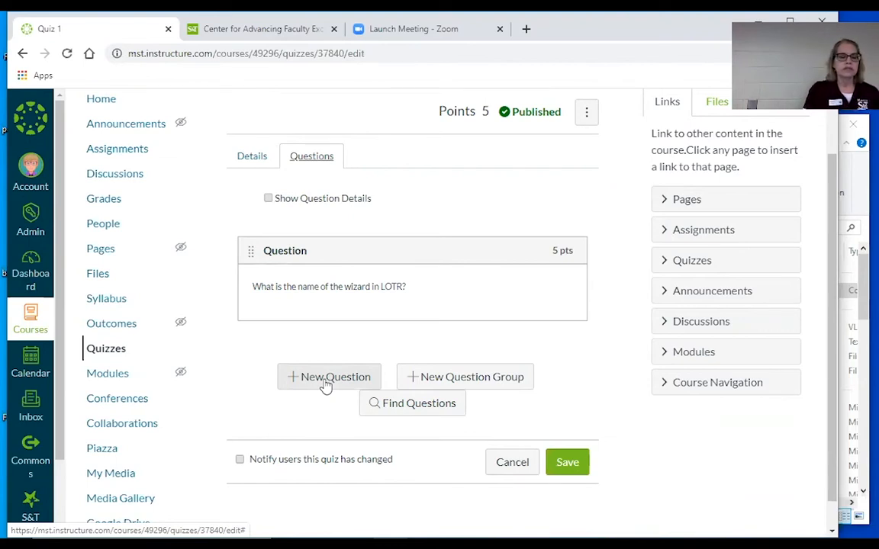
click(256, 158)
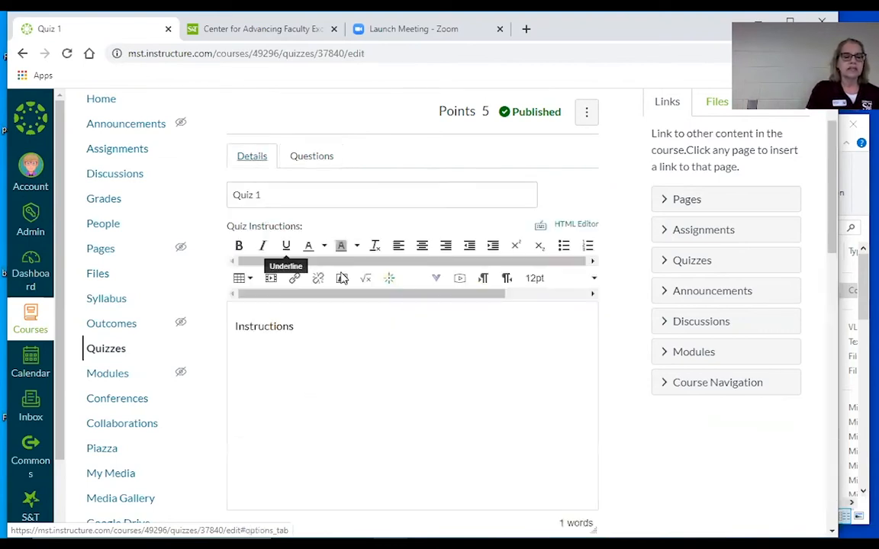
scroll(648, 442, down, 9)
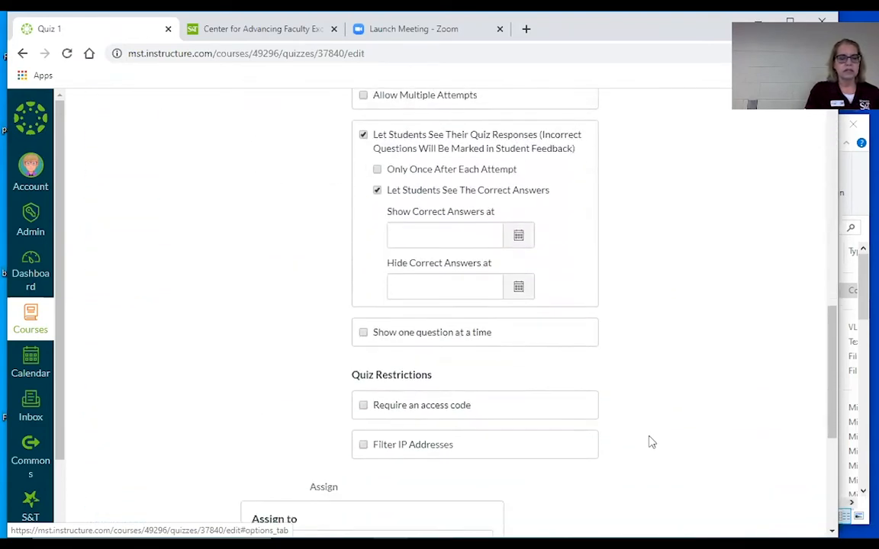
click(394, 339)
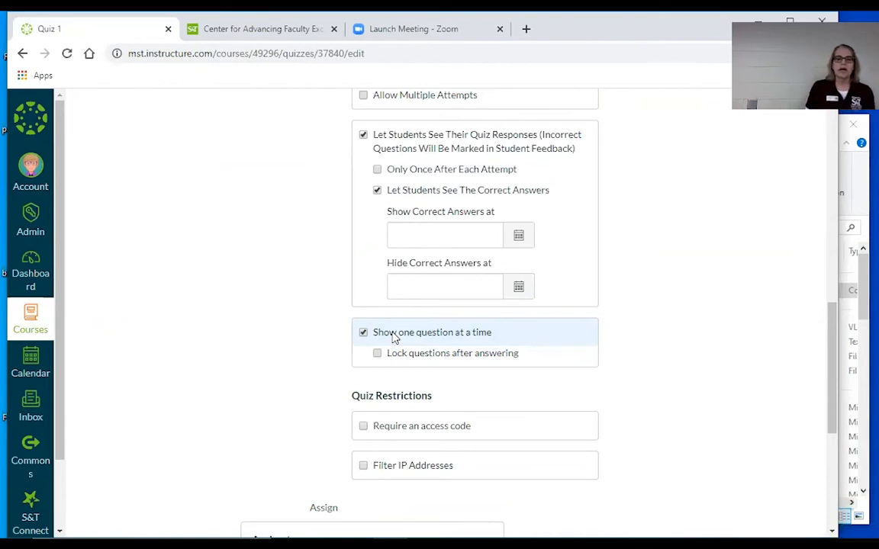
click(406, 357)
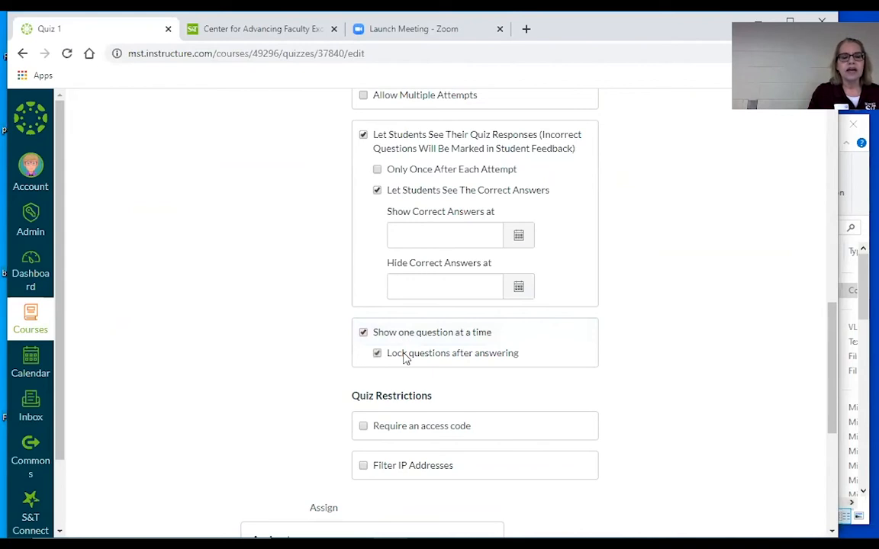
Add a new question to Quiz 1 and set its type to Essay Question.
scroll(671, 344, up, 4)
middle_click(660, 335)
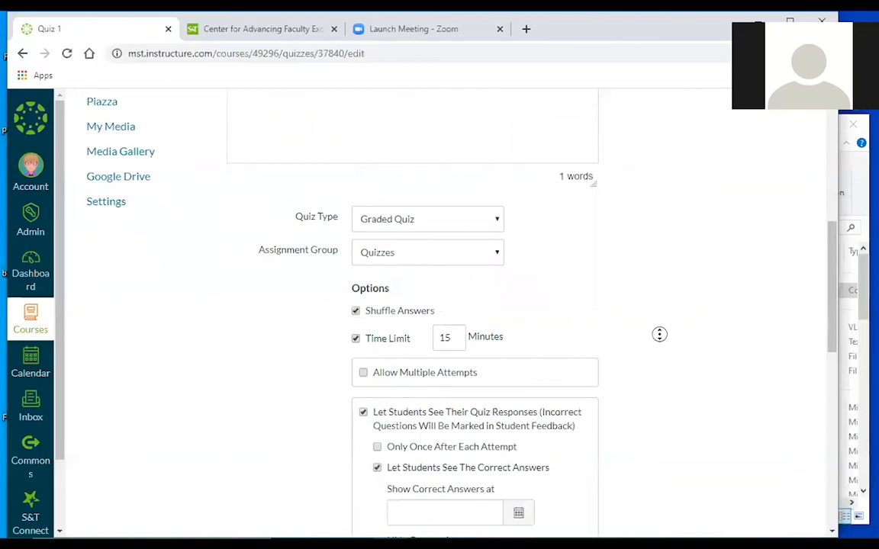
middle_click(744, 329)
scroll(745, 329, up, 6)
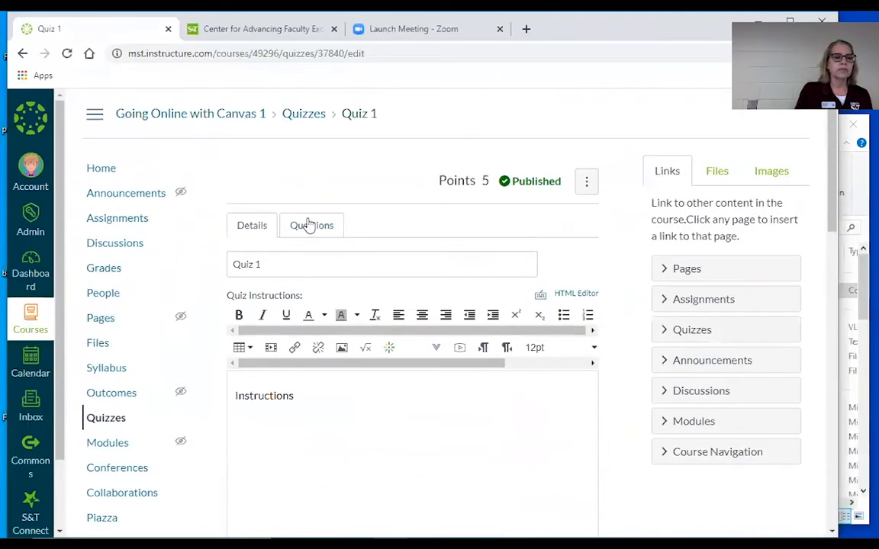
click(309, 223)
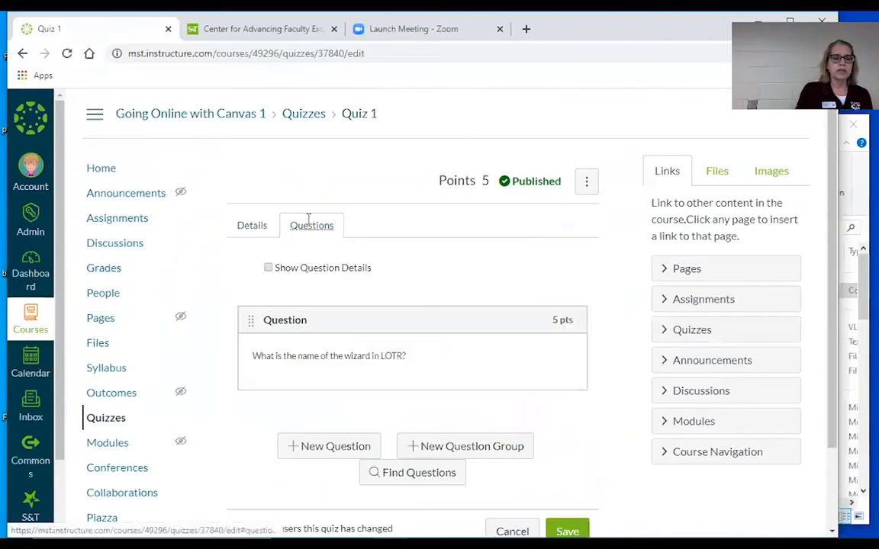
click(349, 451)
scroll(624, 377, down, 2)
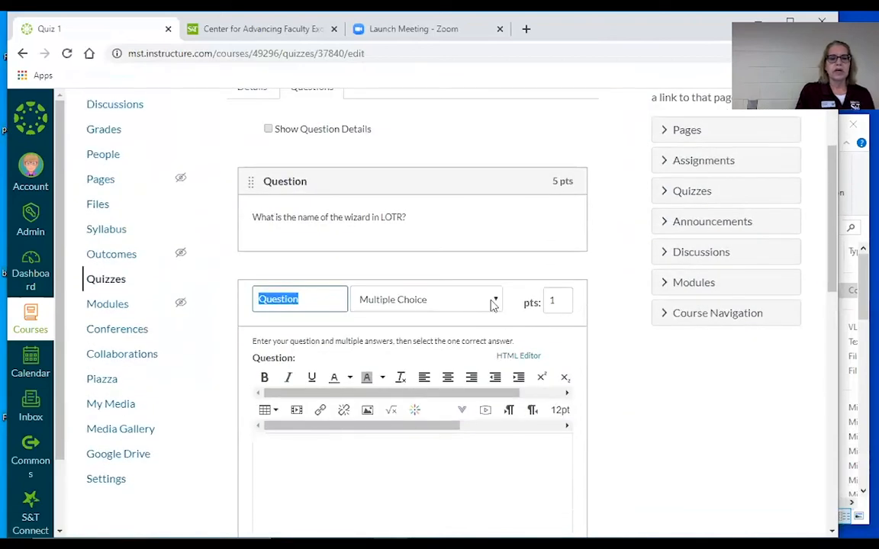
click(493, 304)
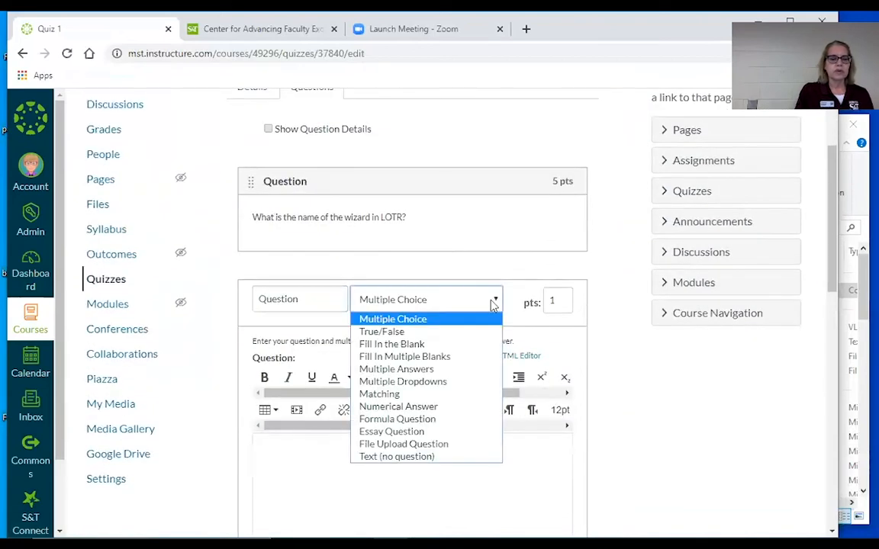
click(405, 431)
Enter "Who are you?" as the essay question's text and update the question.
scroll(606, 425, down, 3)
click(313, 247)
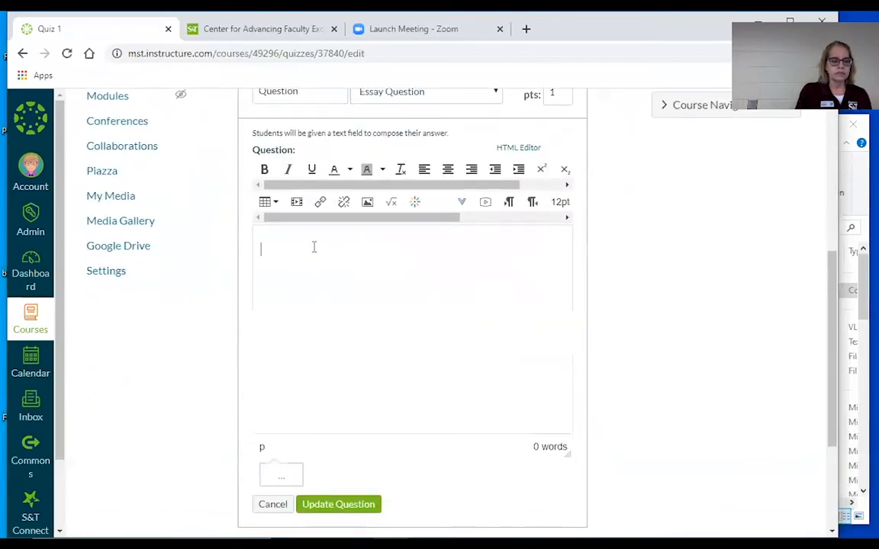
text(W)
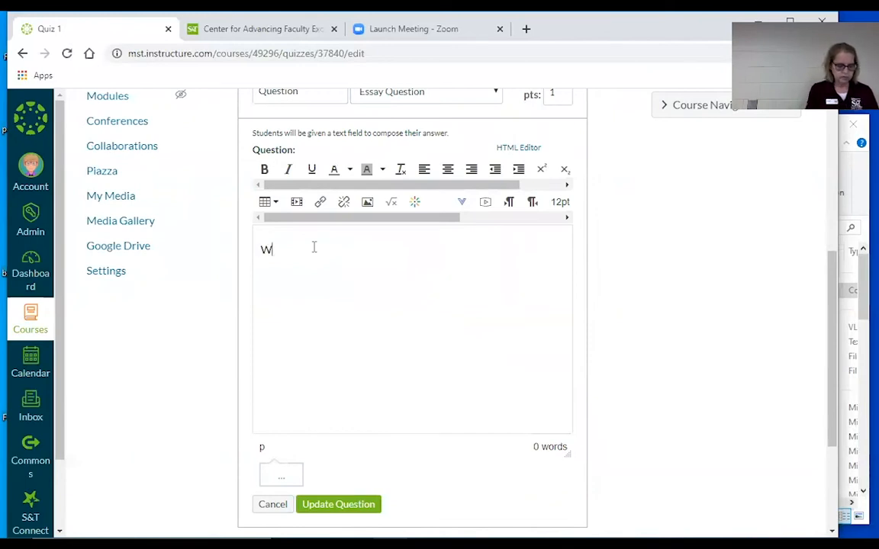
text(ho are you?)
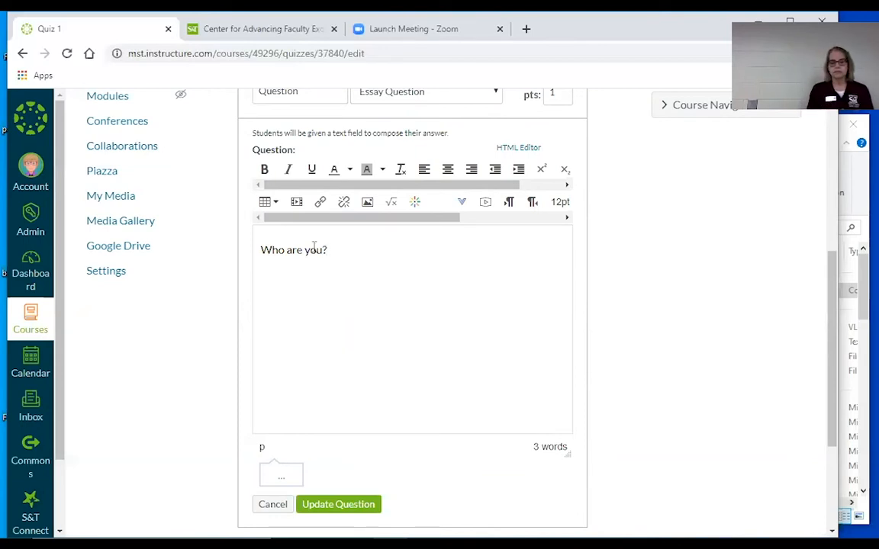
click(330, 507)
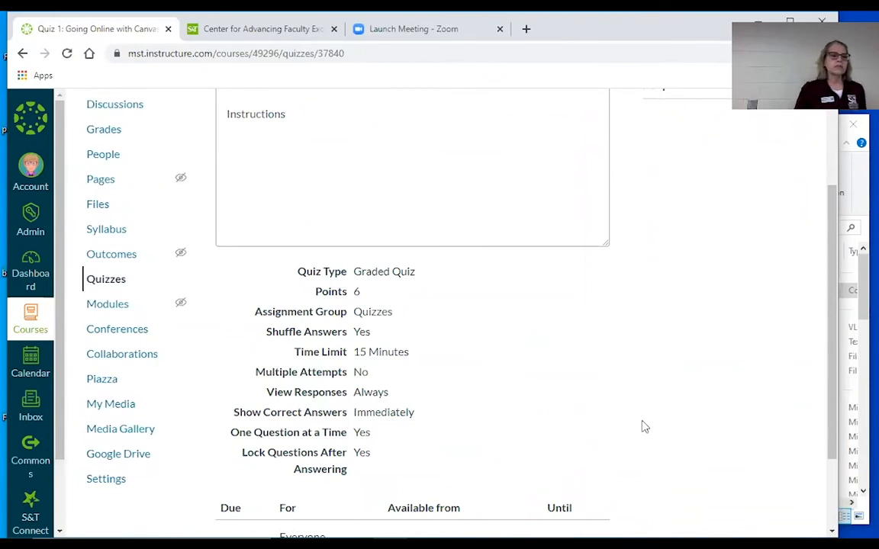
View the course home page and Homework 1 in Student View, and leave Student View.
scroll(295, 291, up, 1)
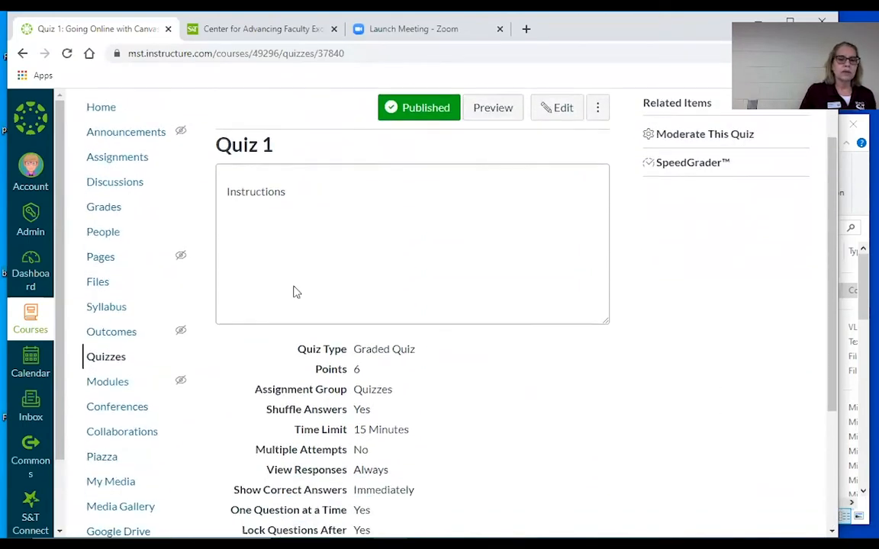
scroll(294, 290, up, 1)
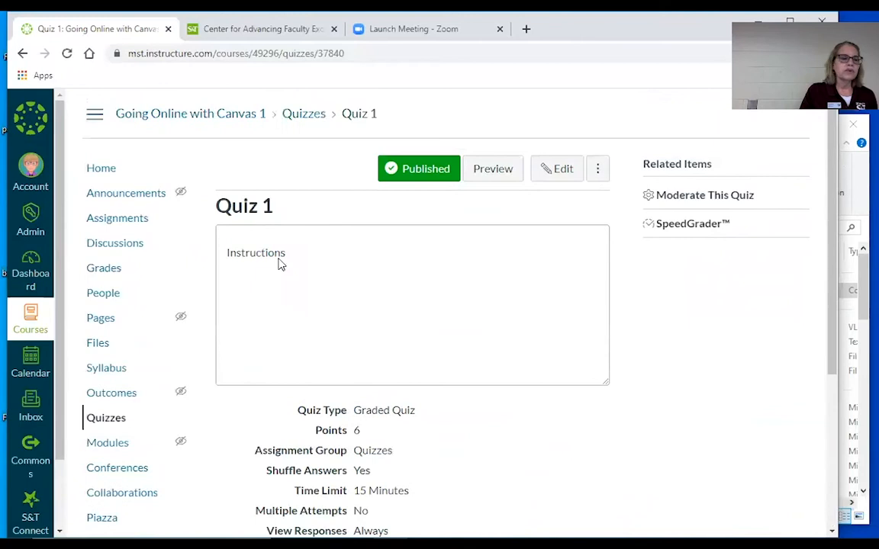
click(112, 177)
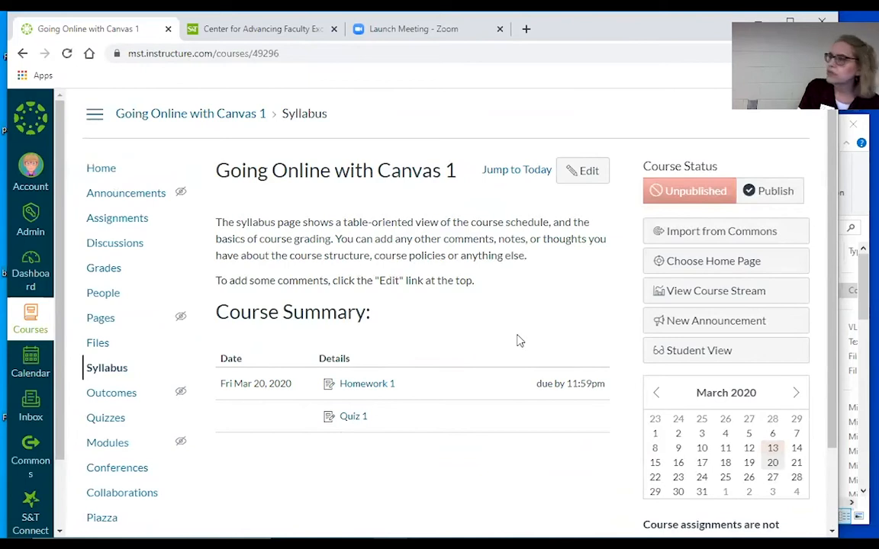
click(691, 355)
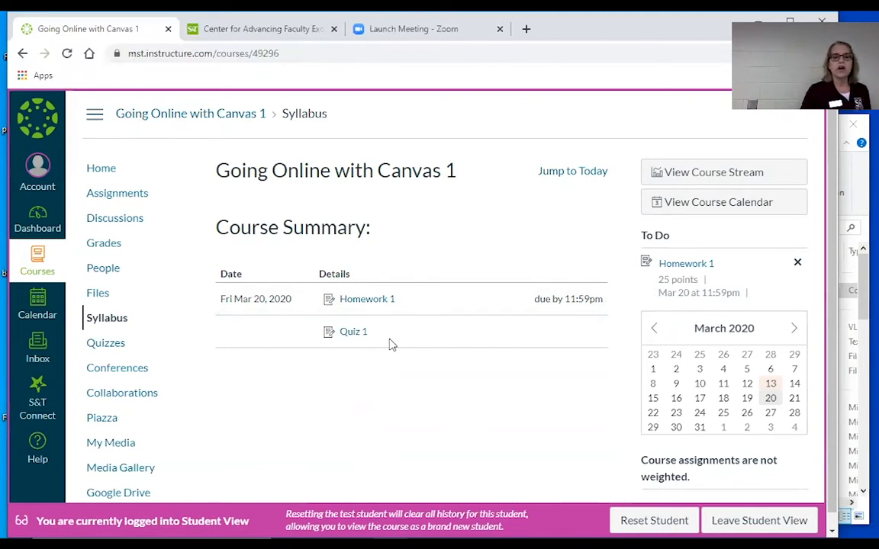
click(370, 304)
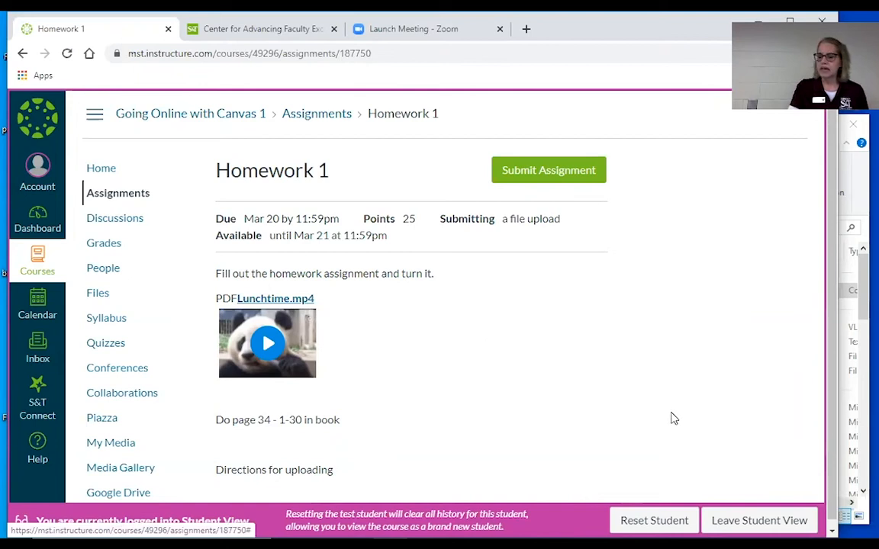
click(768, 525)
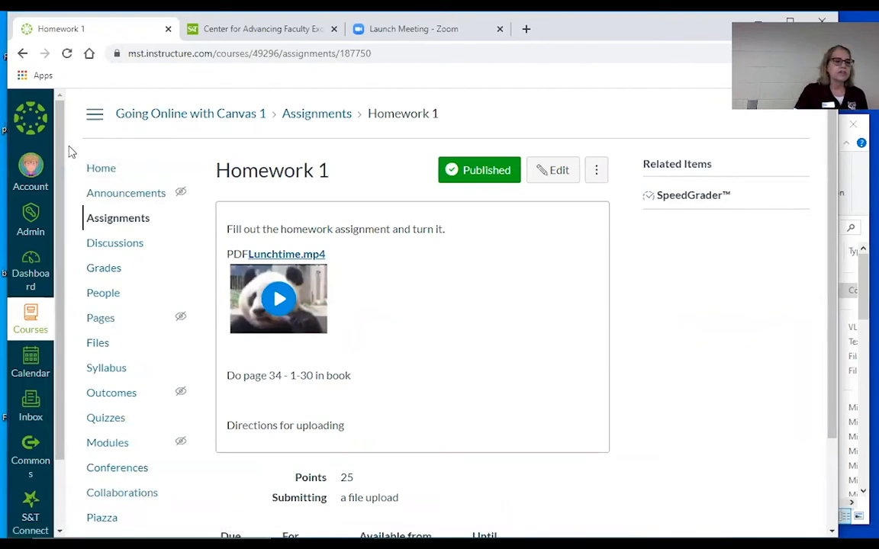
Return to the course home page, examine its course navigation in Student View, and leave that view.
click(100, 170)
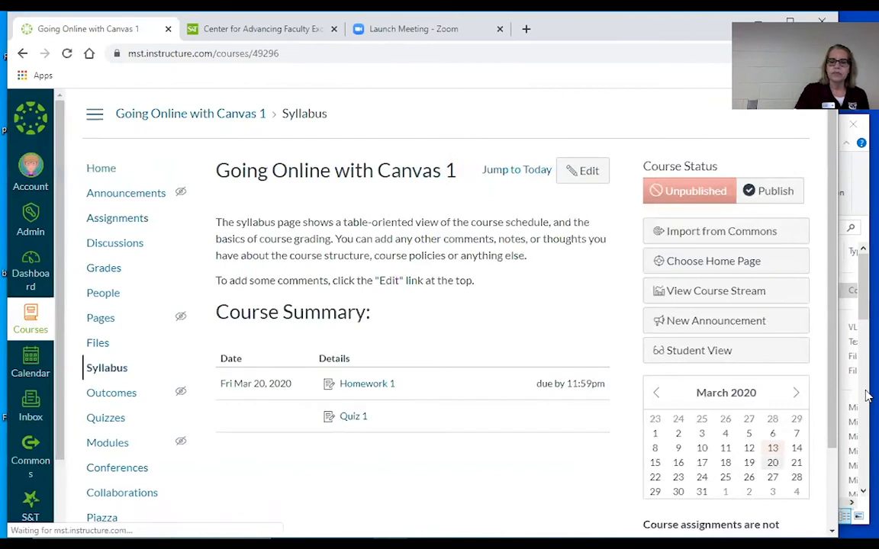
click(734, 365)
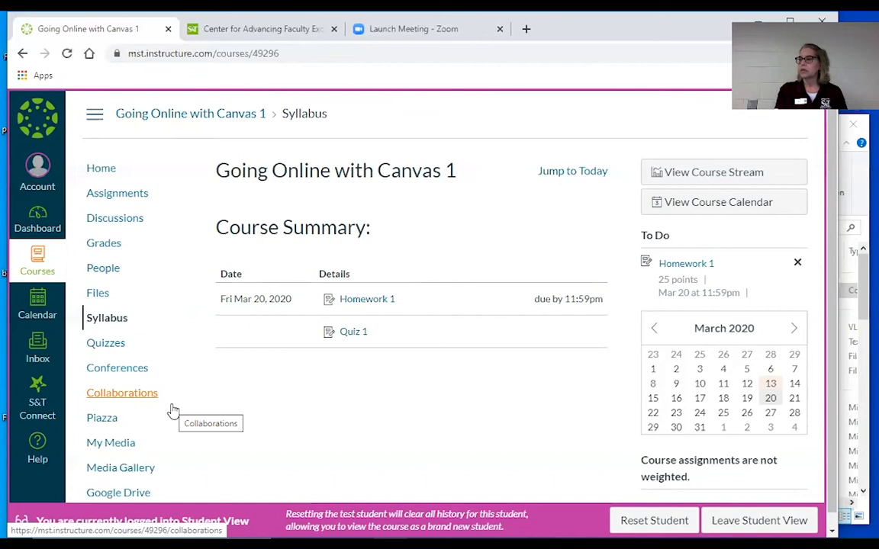
click(730, 527)
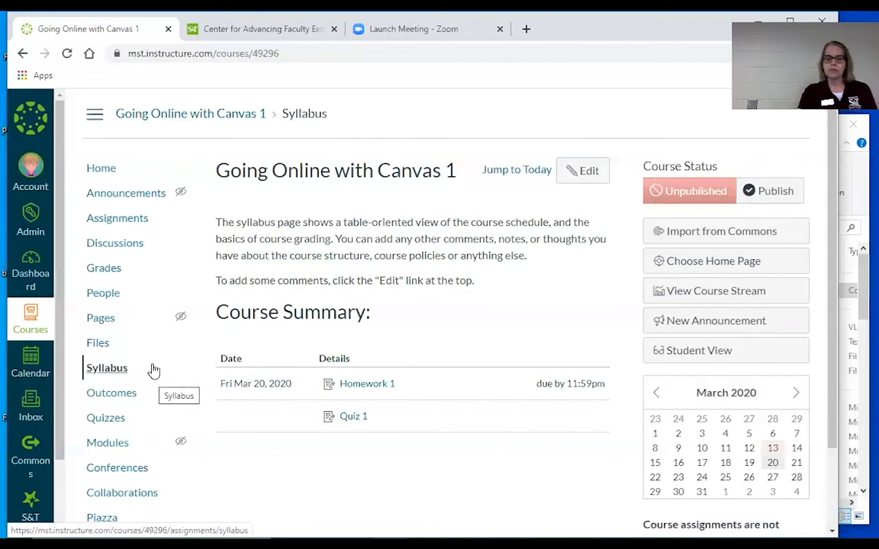
In the course's navigation settings, move Outcomes and Conferences into the list of items hidden from students.
scroll(152, 370, down, 3)
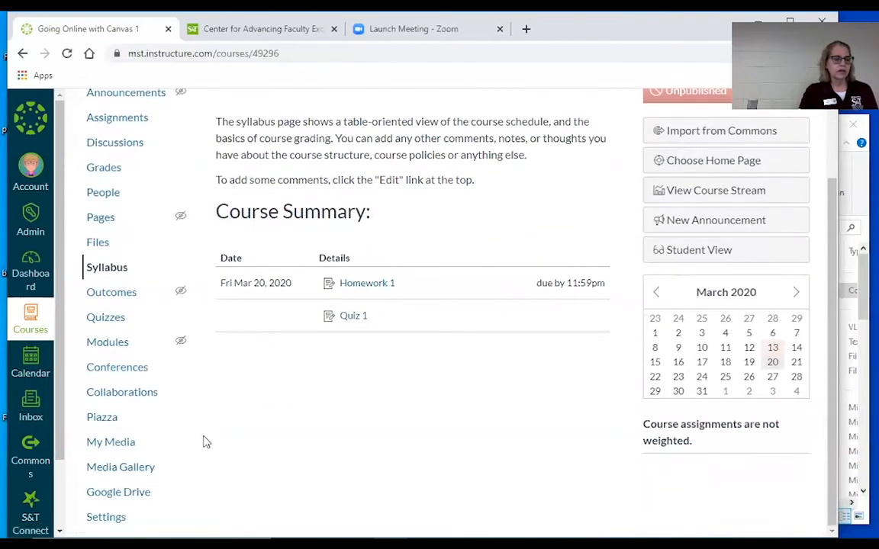
click(106, 519)
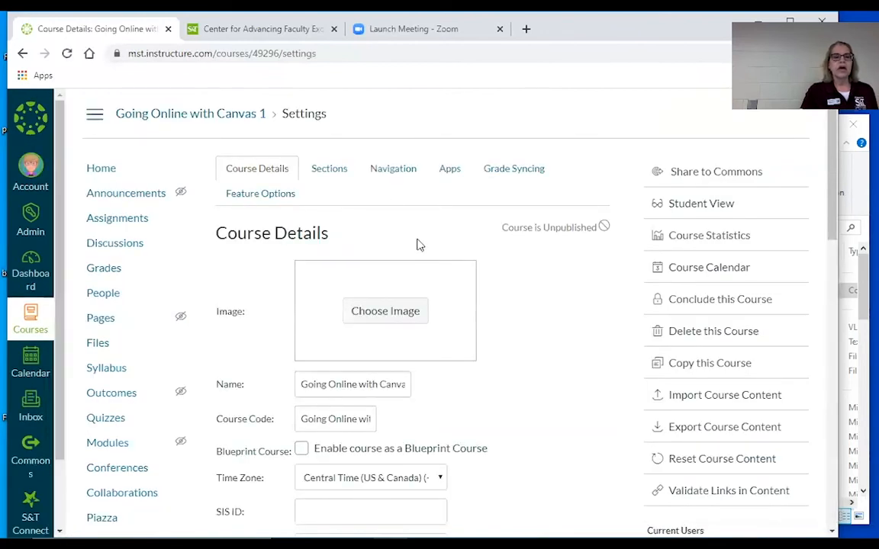
click(408, 175)
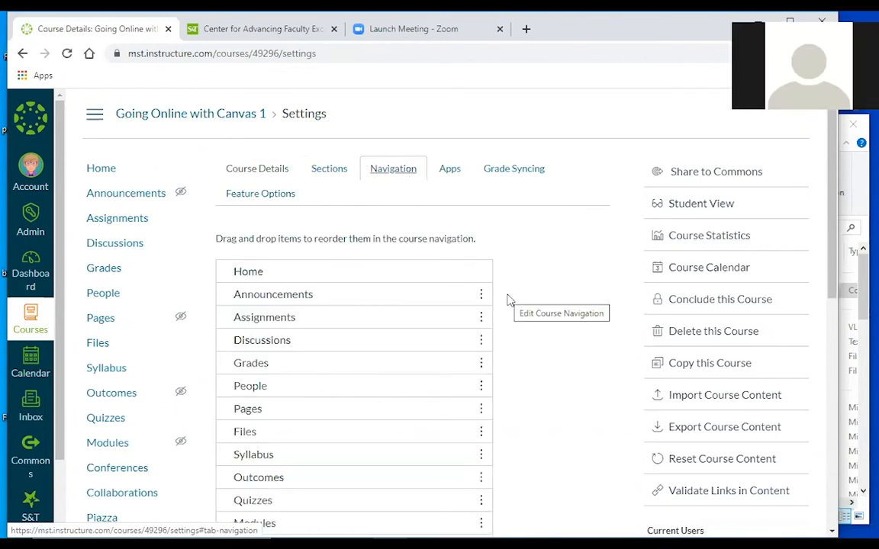
scroll(449, 210, down, 2)
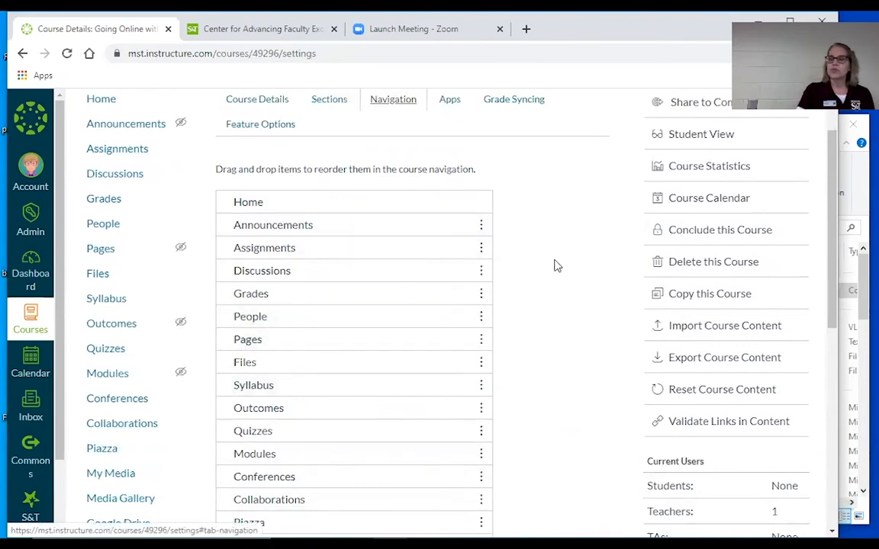
scroll(546, 310, down, 3)
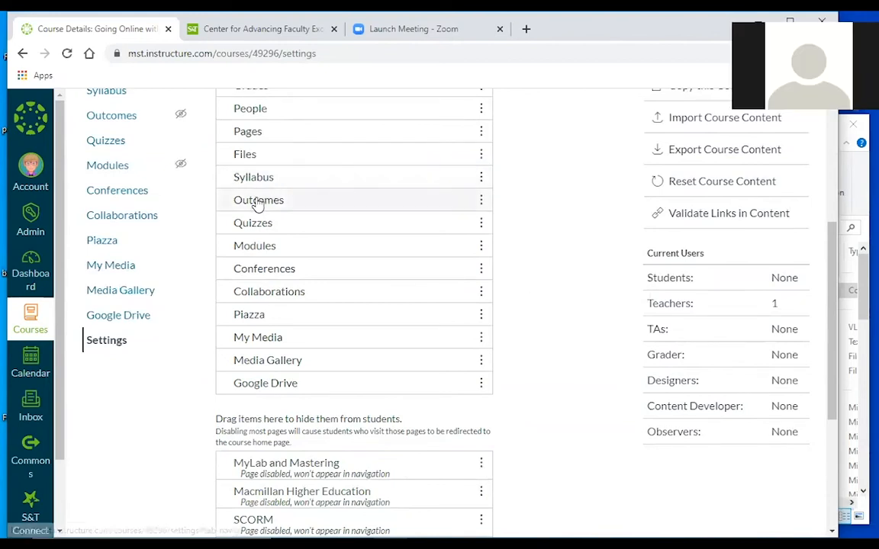
drag(258, 205, 288, 451)
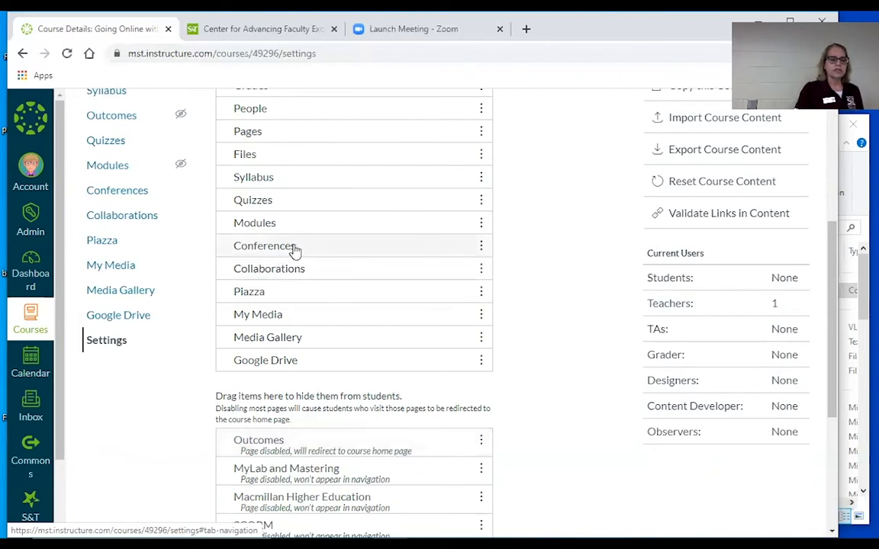
drag(296, 251, 300, 425)
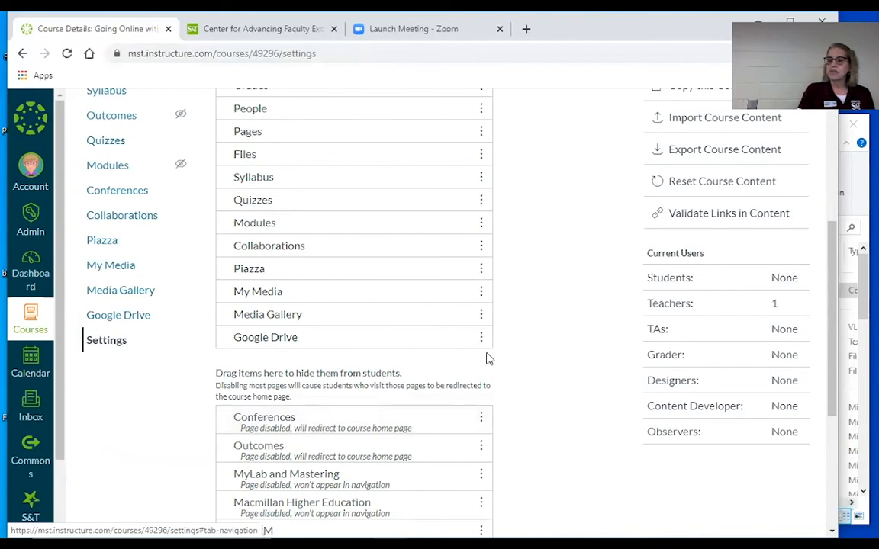
Move Panopto Recordings from the hidden items to the end of the visible course navigation, after Google Drive.
scroll(514, 351, down, 3)
scroll(514, 352, down, 1)
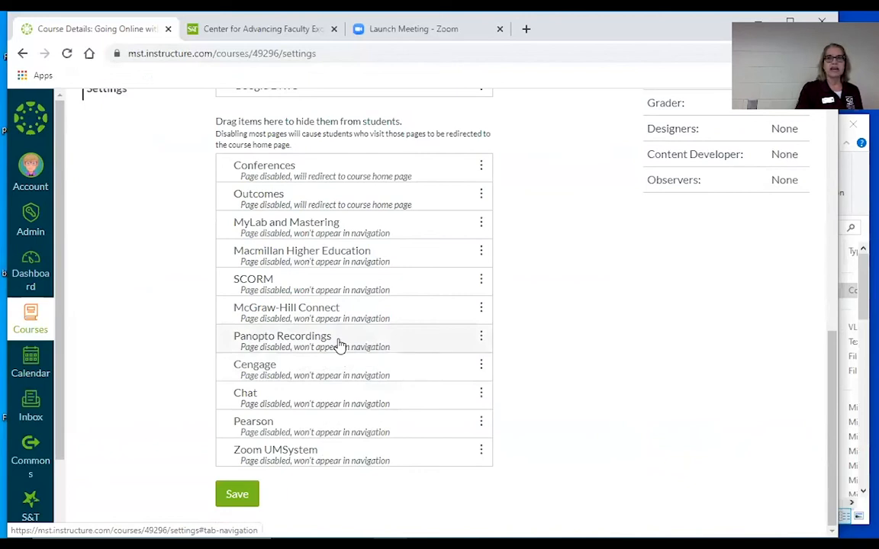
drag(340, 346, 370, 126)
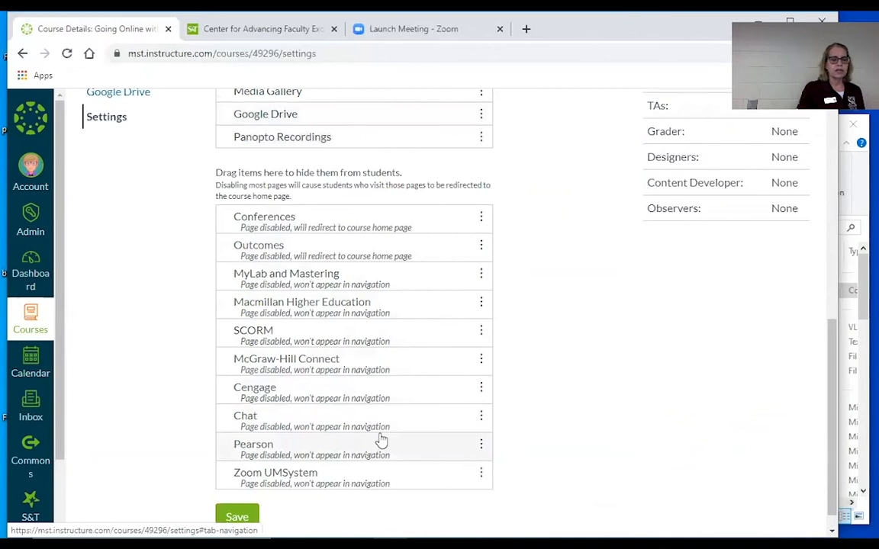
Move Zoom UMSystem from the hidden items to the end of the visible course navigation and save the navigation settings.
drag(354, 486, 345, 159)
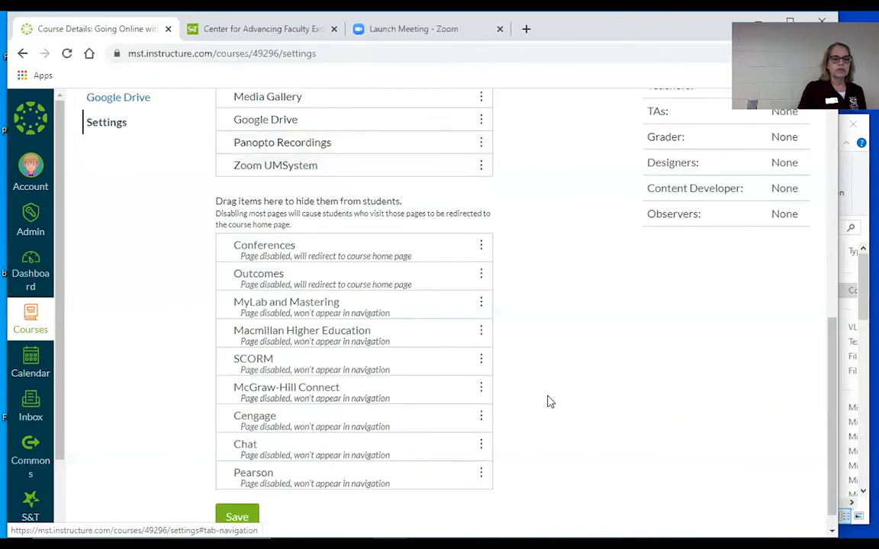
scroll(585, 422, down, 1)
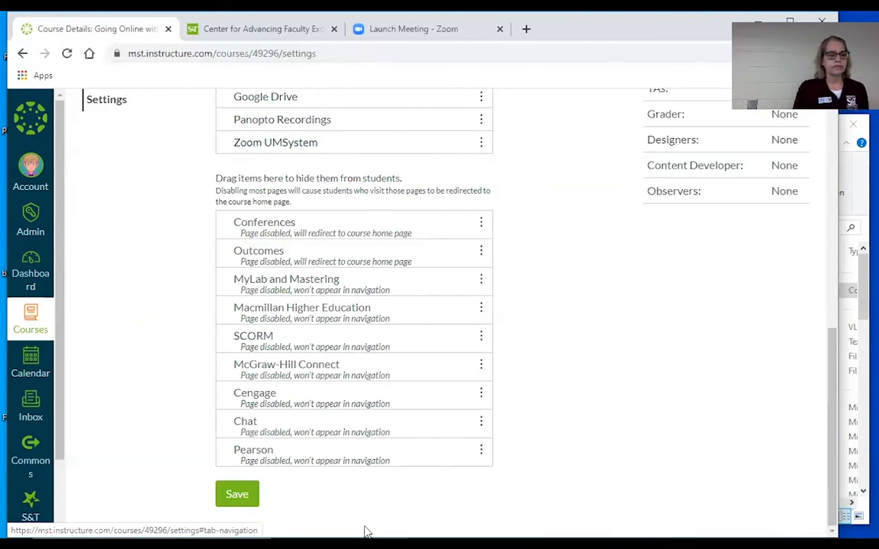
click(236, 497)
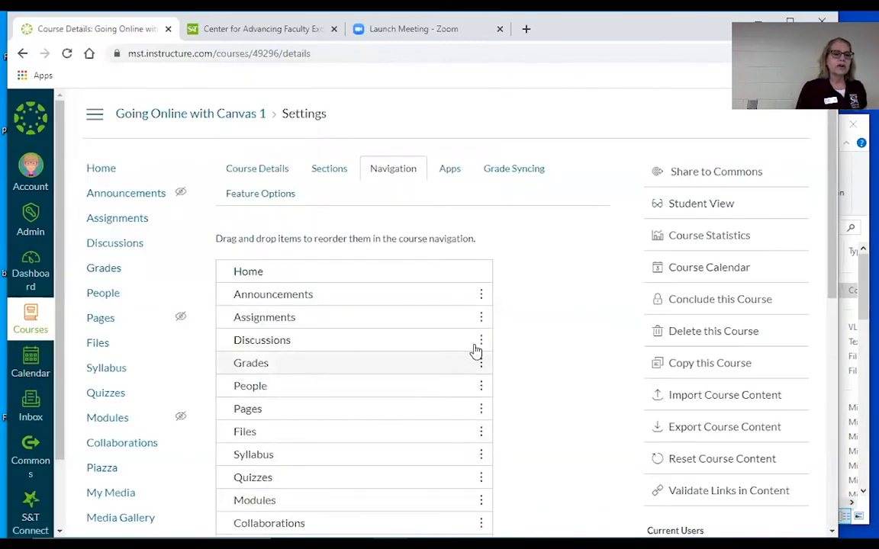
Examine the columns of the Going Online with Canvas 1 gradebook, and open Homework 1 from it in SpeedGrader.
click(93, 276)
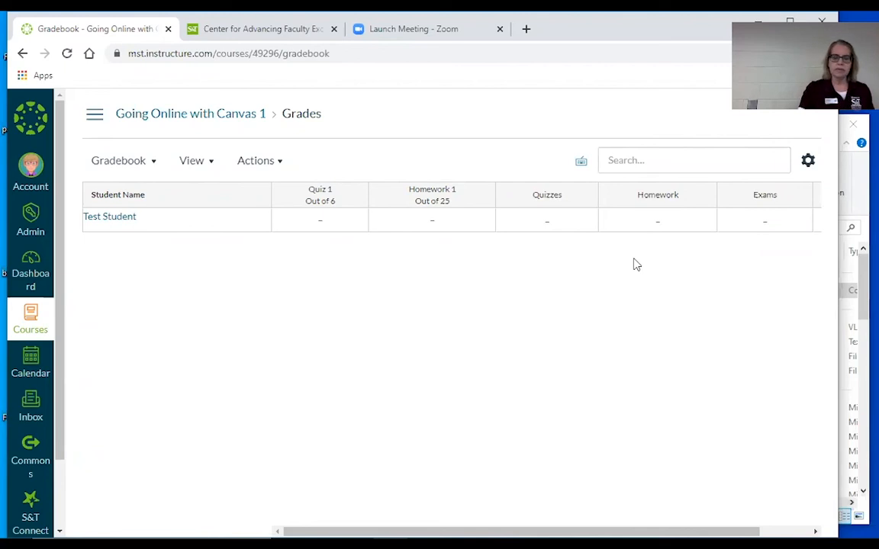
drag(640, 533, 781, 525)
mouse_move(790, 202)
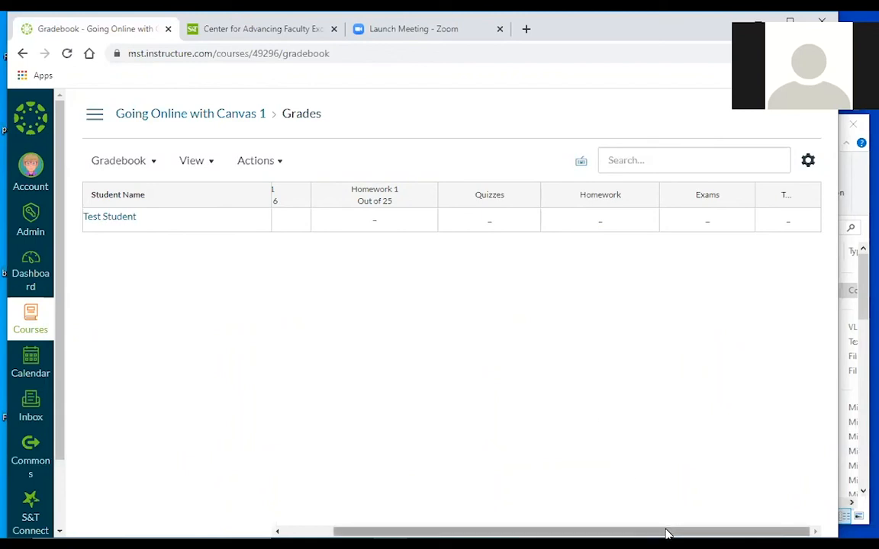
drag(666, 533, 514, 534)
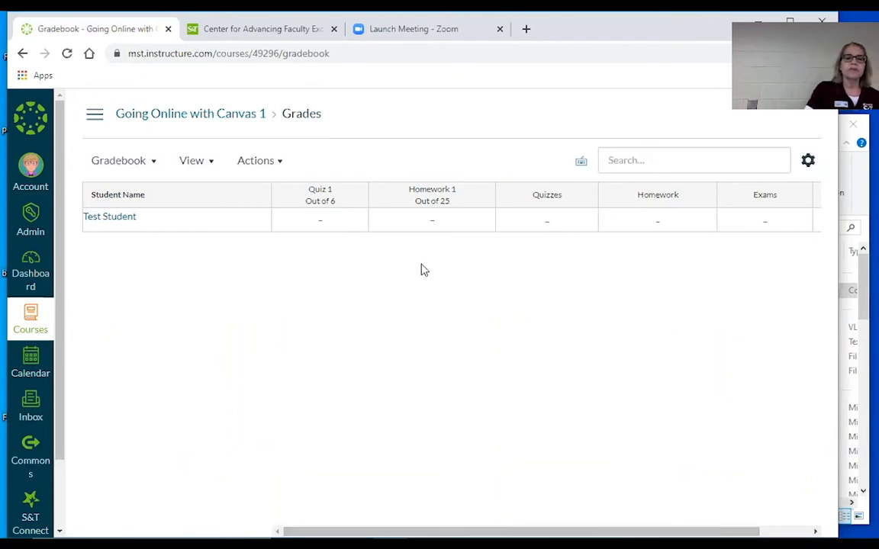
click(434, 195)
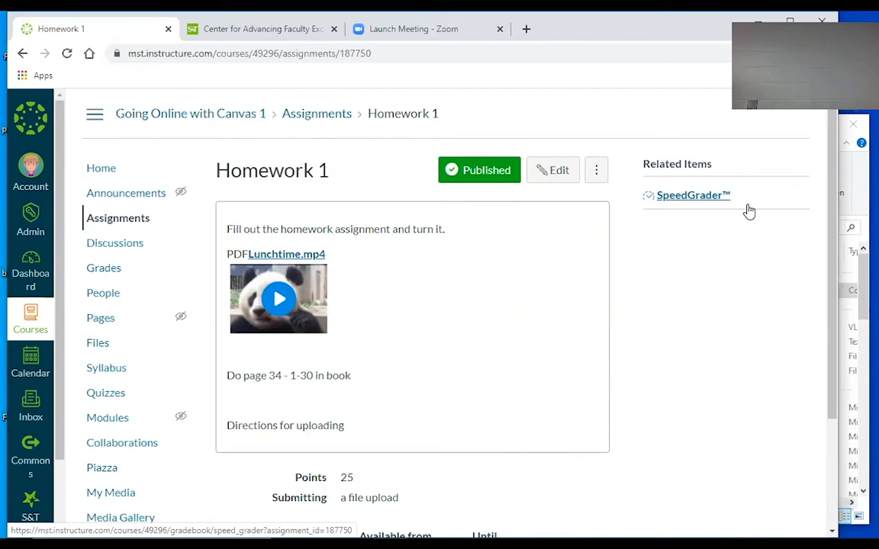
click(693, 195)
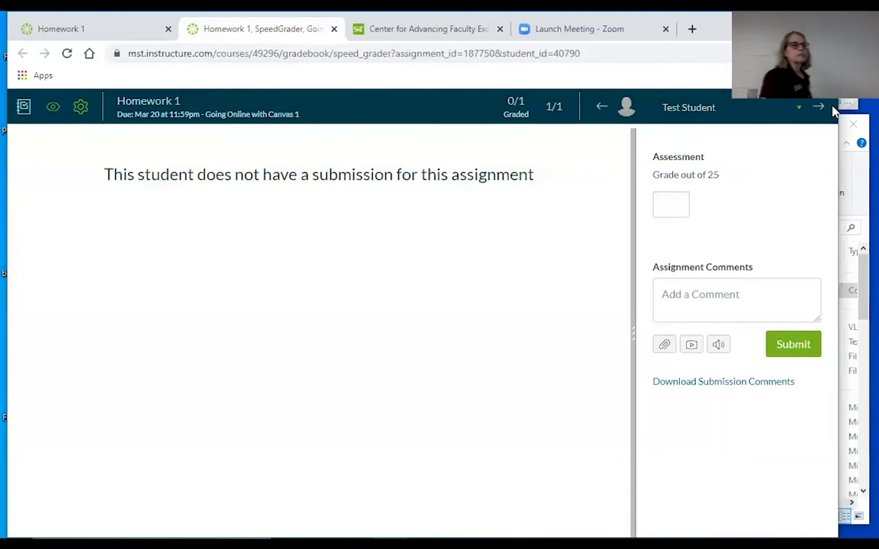
Return to the browser tab with Homework 1 and look through the course cards on the Canvas dashboard.
click(83, 29)
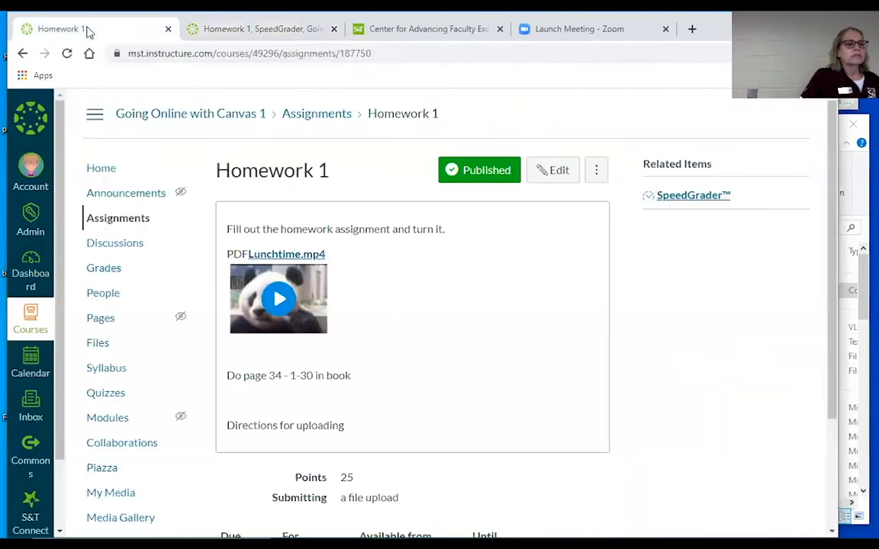
click(37, 271)
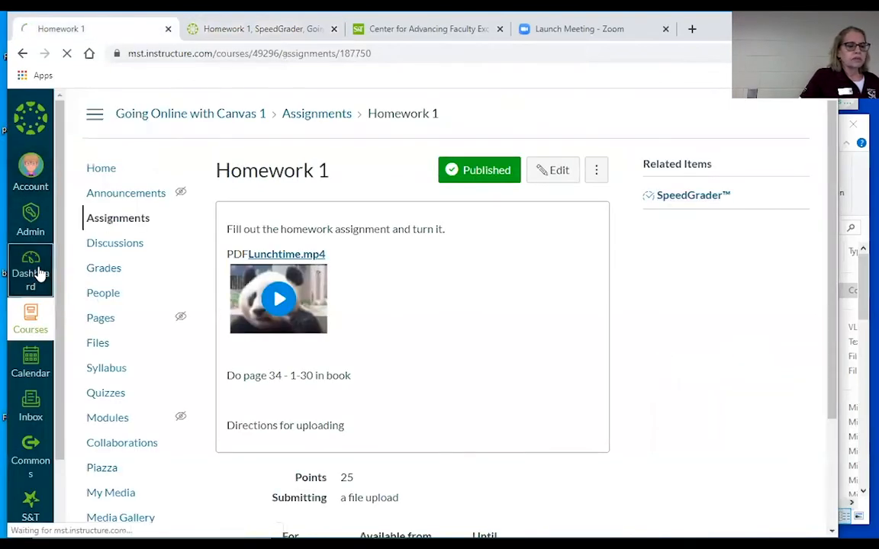
scroll(559, 395, down, 5)
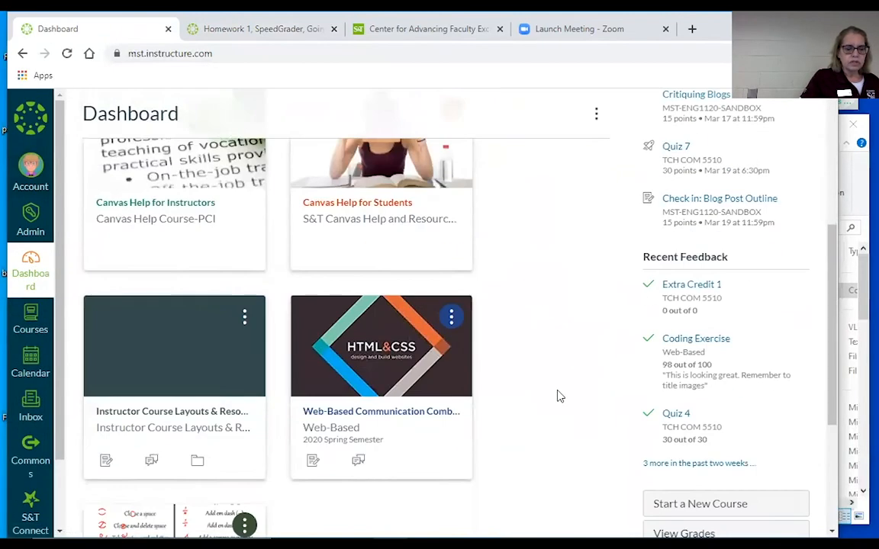
scroll(561, 391, up, 3)
scroll(563, 388, down, 3)
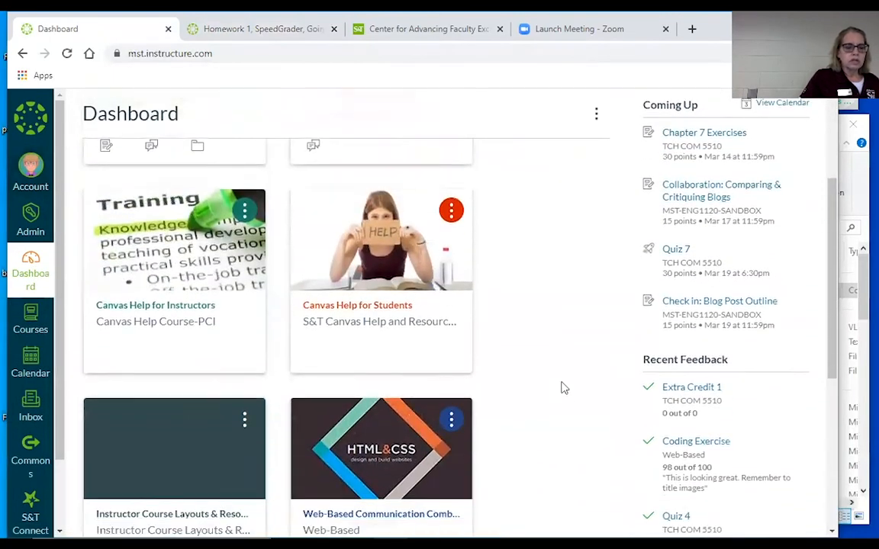
scroll(562, 389, down, 1)
scroll(562, 387, up, 3)
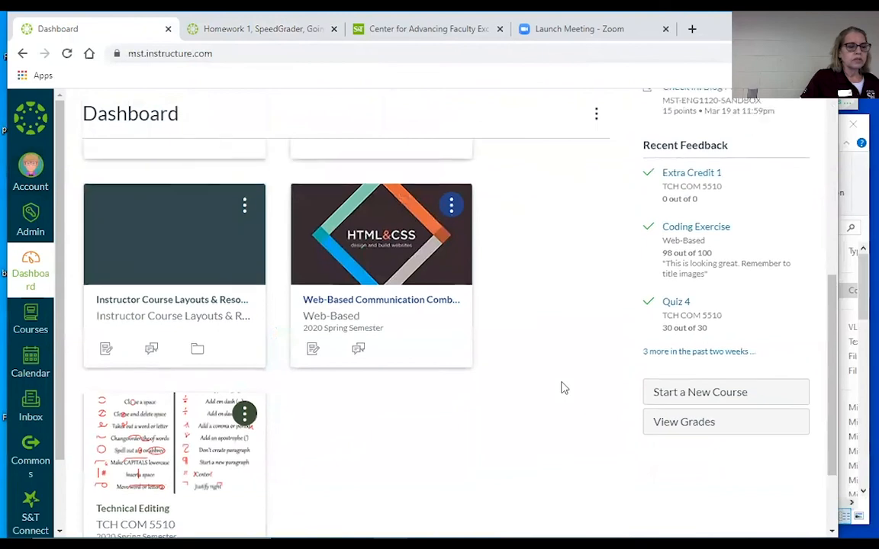
scroll(562, 387, down, 2)
From the list of all courses, open the sandbox listed just before MST-TOOL-TESTING-SANDBOX, check its gradebook, and return to its home page.
click(30, 319)
click(90, 397)
scroll(494, 394, down, 4)
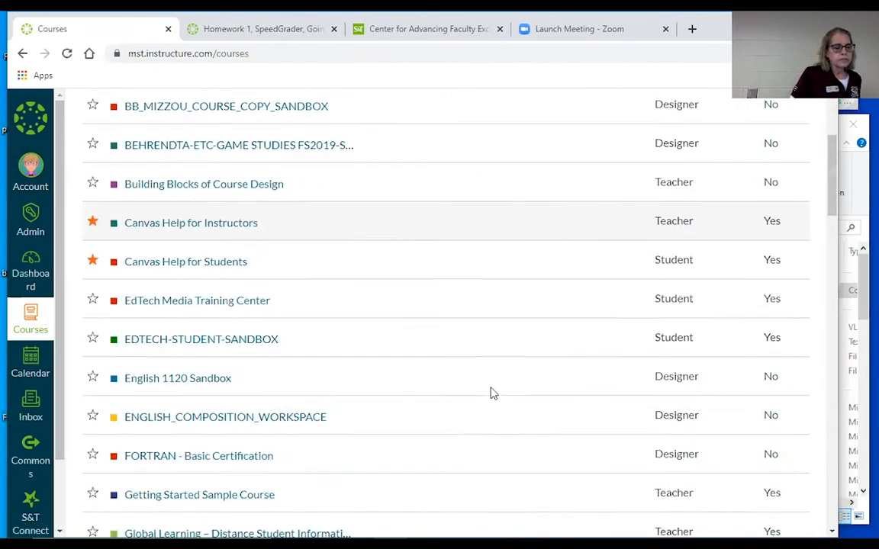
scroll(492, 393, down, 6)
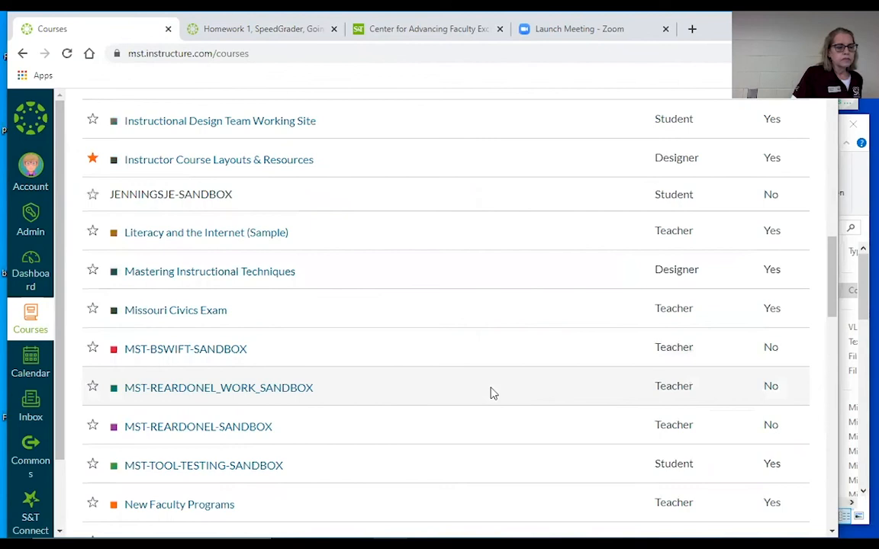
click(155, 436)
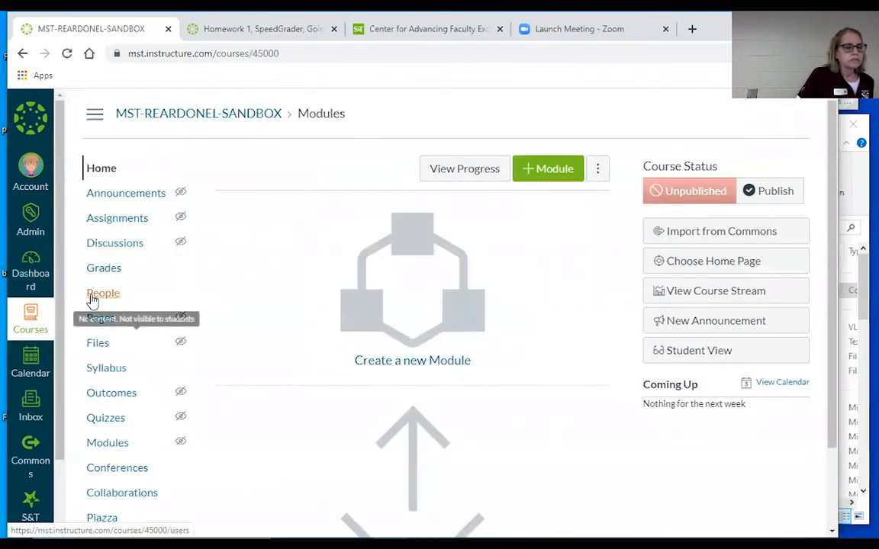
click(106, 269)
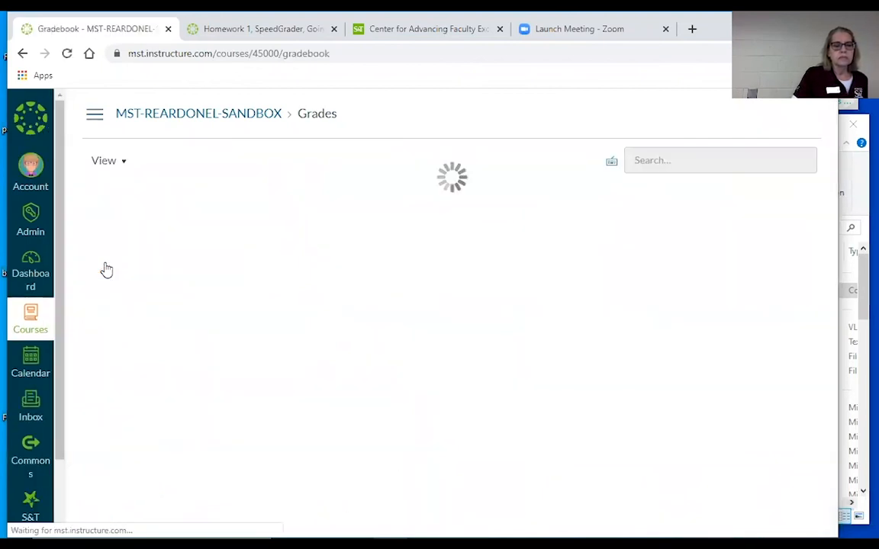
click(22, 53)
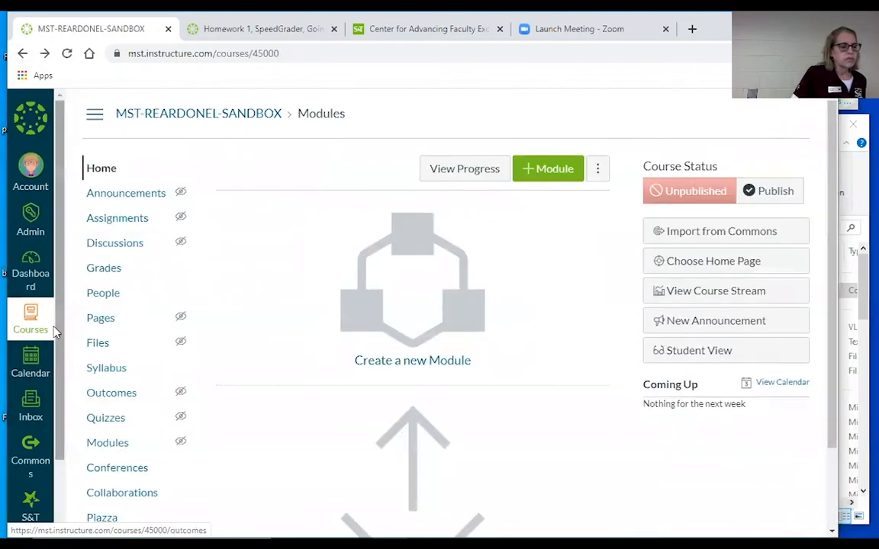
Find and open the published sandbox course listed directly after New Faculty Programs in the list of all courses.
click(39, 328)
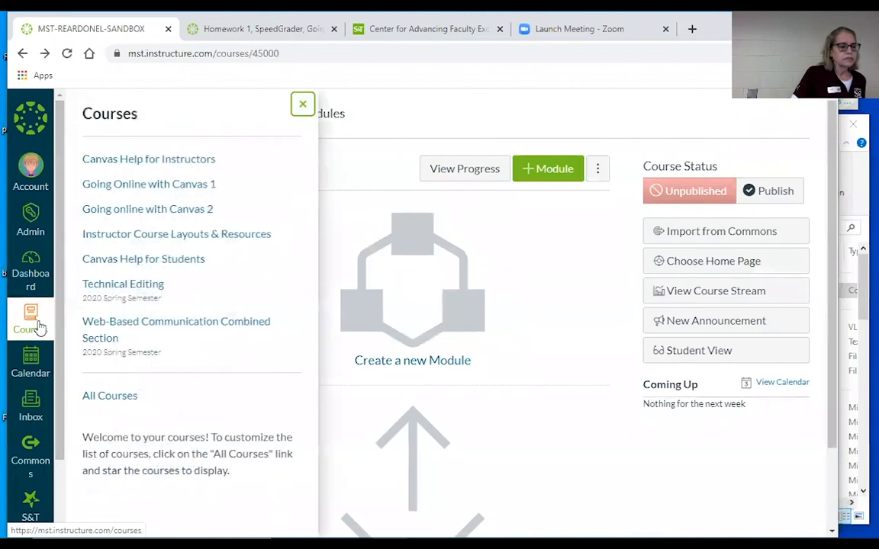
click(110, 396)
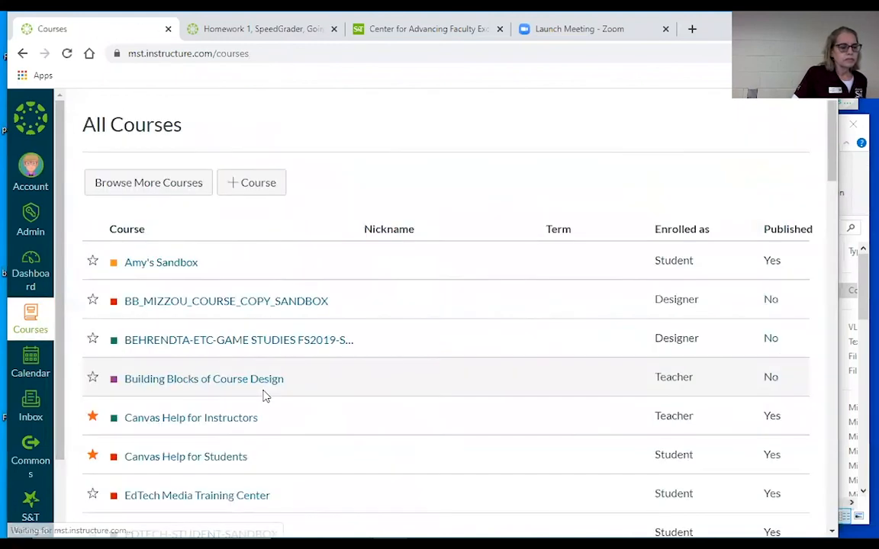
scroll(262, 394, down, 5)
scroll(265, 395, down, 4)
scroll(265, 395, up, 1)
scroll(265, 395, up, 3)
scroll(265, 395, down, 2)
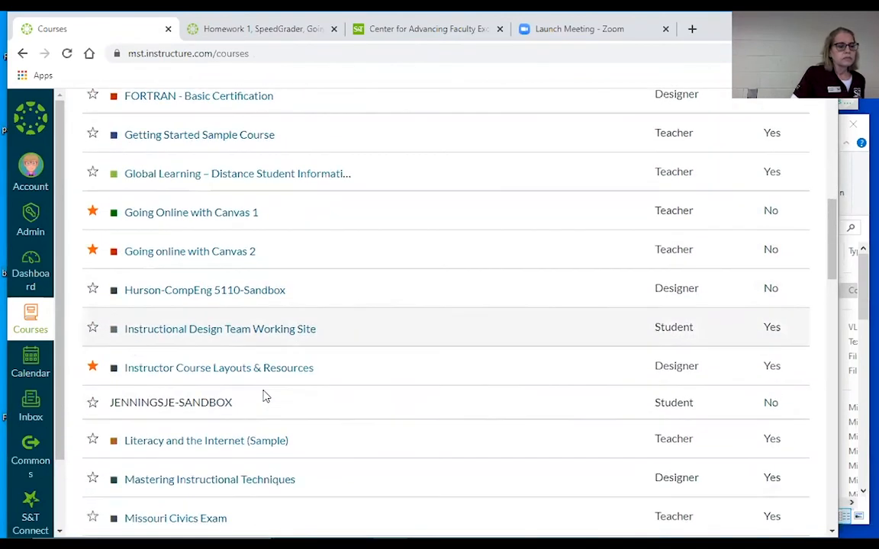
scroll(265, 395, down, 3)
scroll(265, 395, down, 2)
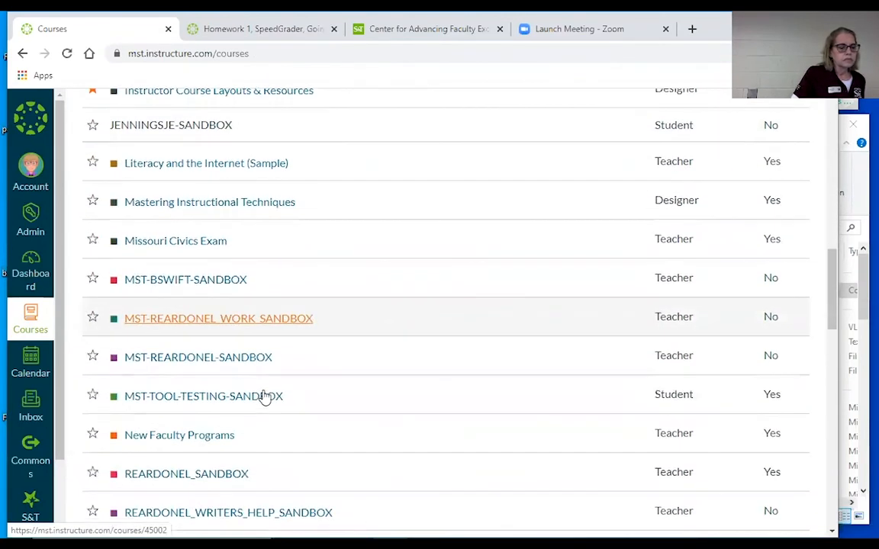
scroll(265, 395, down, 1)
scroll(264, 395, down, 3)
scroll(265, 395, up, 2)
scroll(265, 395, up, 1)
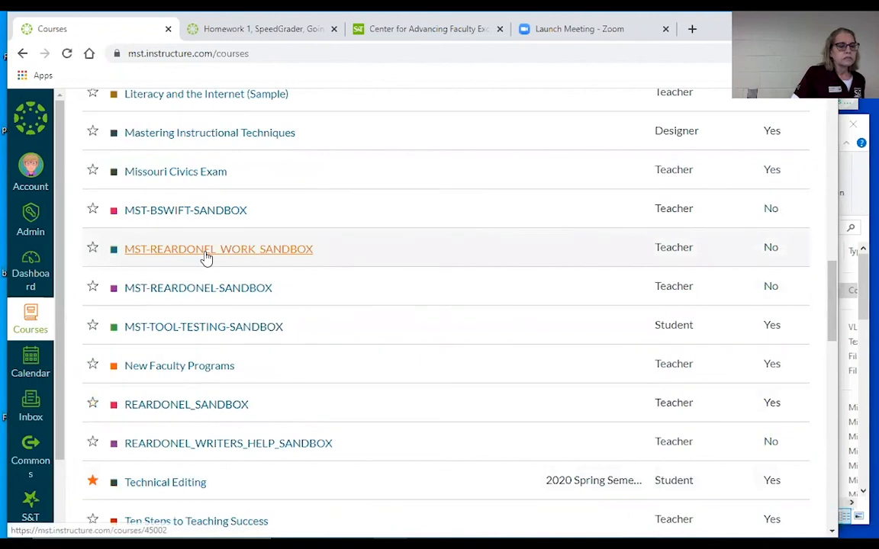
drag(207, 260, 229, 251)
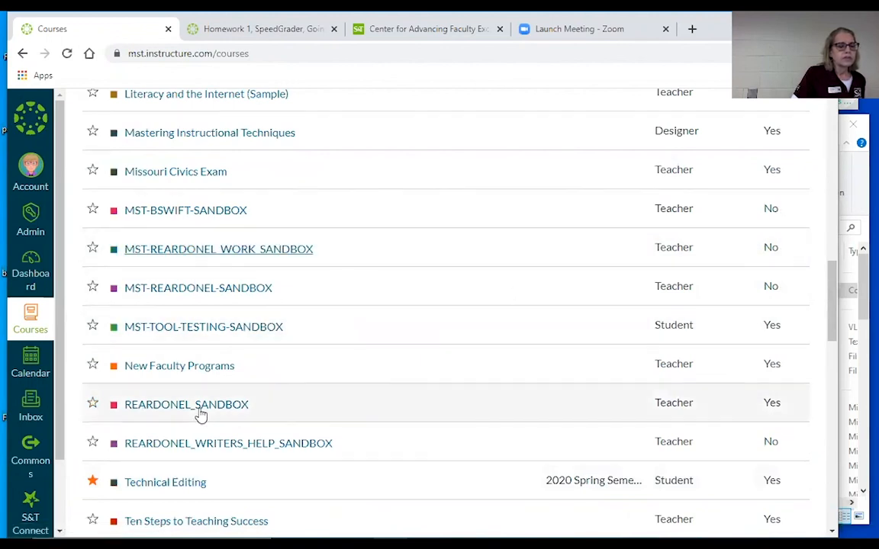
click(185, 405)
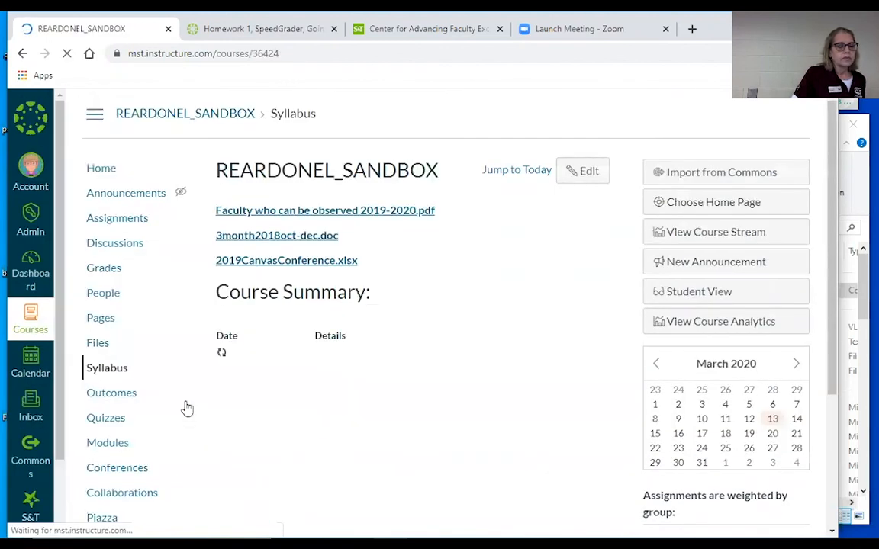
In the sandbox course's gradebook, open the first student's Attendance Quiz grade details and view that submission in SpeedGrader.
click(109, 273)
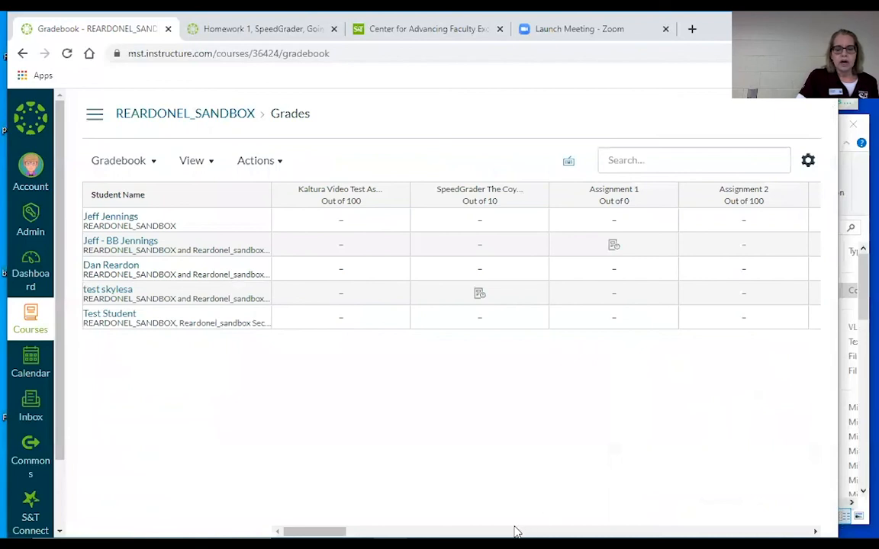
drag(300, 532, 365, 530)
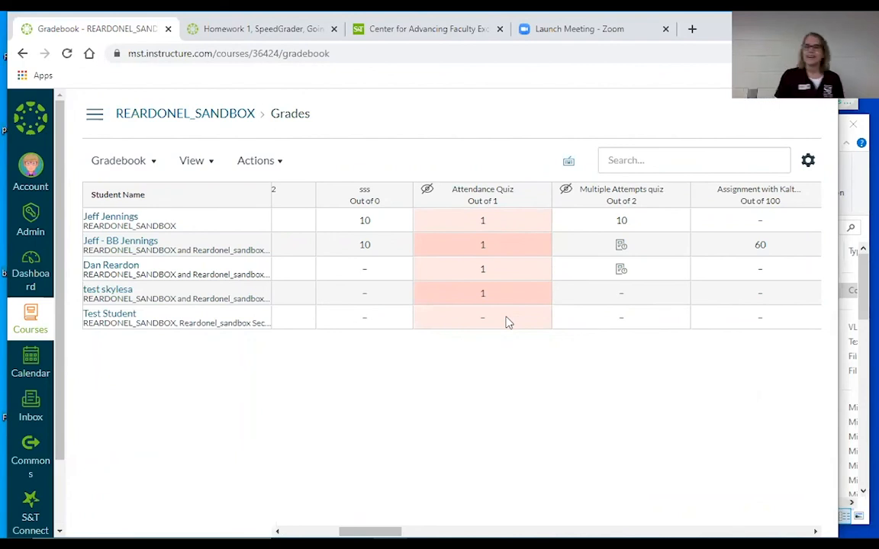
click(534, 221)
click(539, 221)
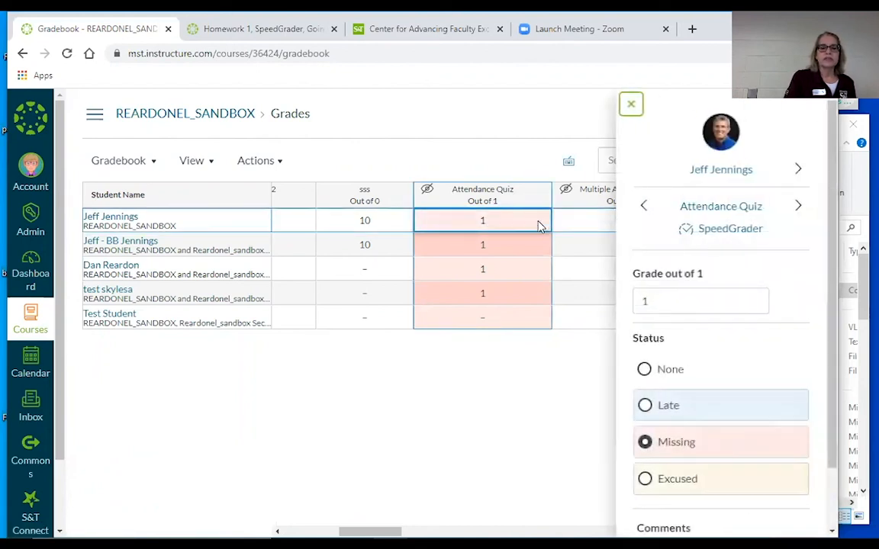
click(706, 231)
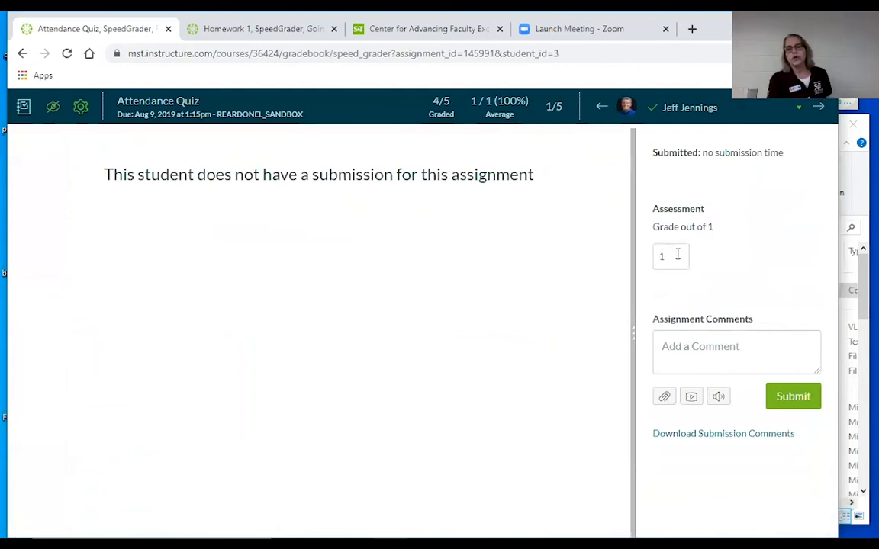
Set the Attendance Quiz grade to 0 for the first student and to 10 for the second student.
drag(677, 256, 643, 263)
text(0)
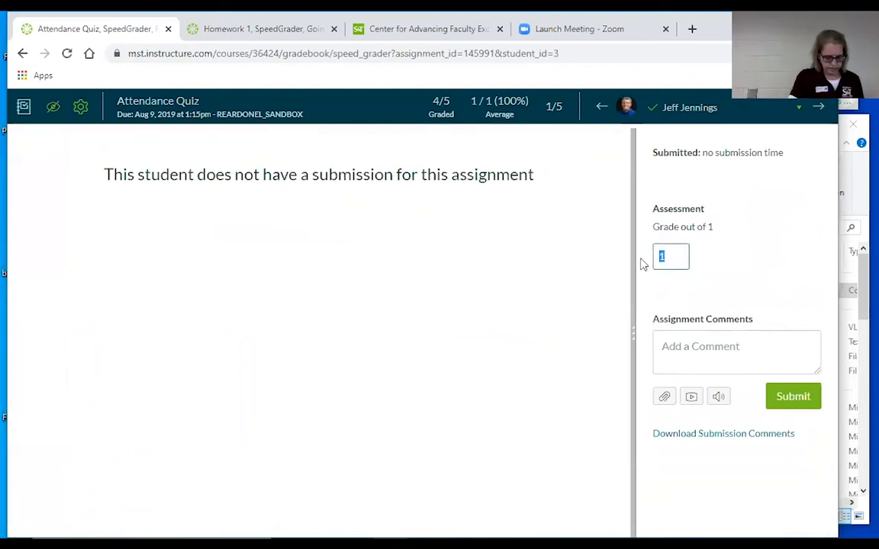
click(820, 109)
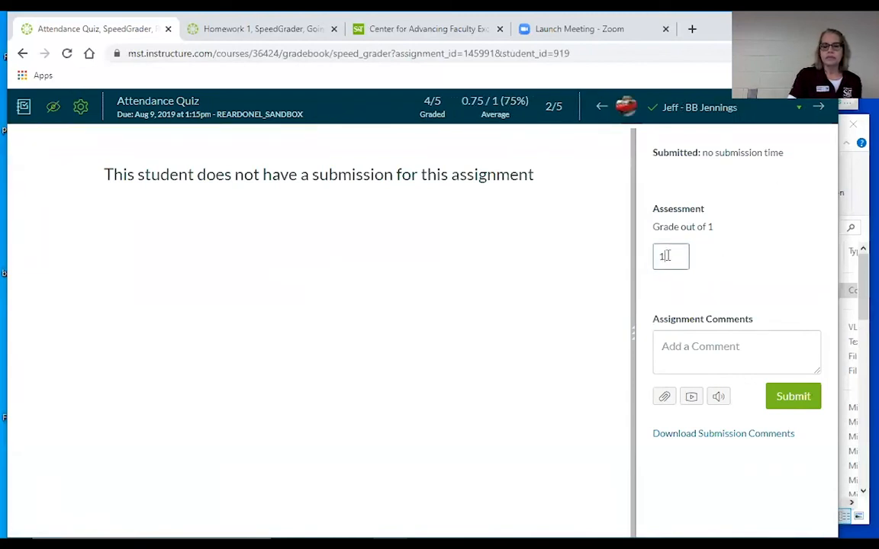
drag(668, 257, 654, 263)
text(10)
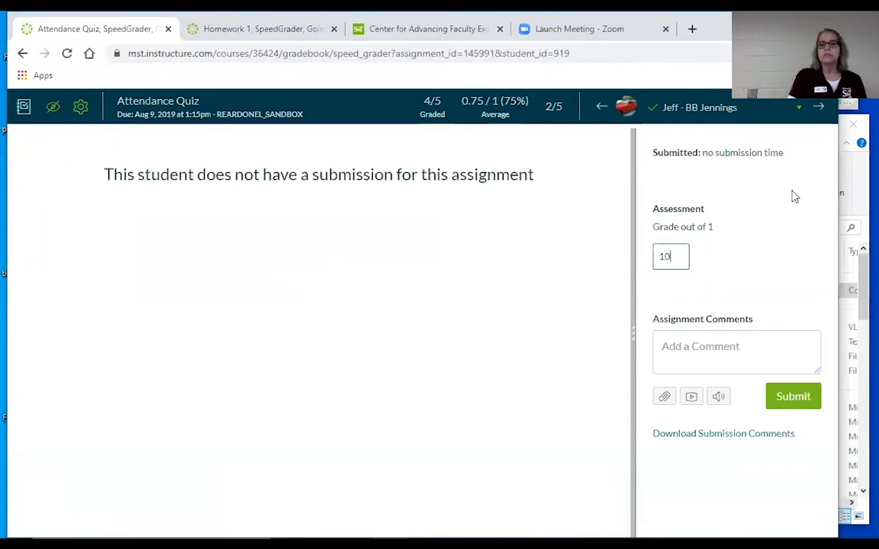
Jump to the fourth student's Attendance Quiz through the student list, and switch back to the Homework 1 SpeedGrader page.
click(799, 113)
drag(800, 183, 800, 210)
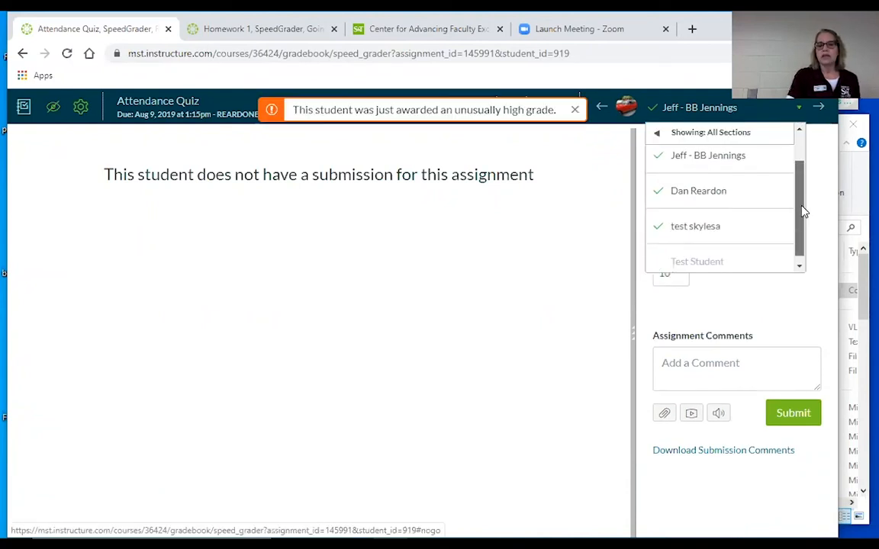
click(709, 228)
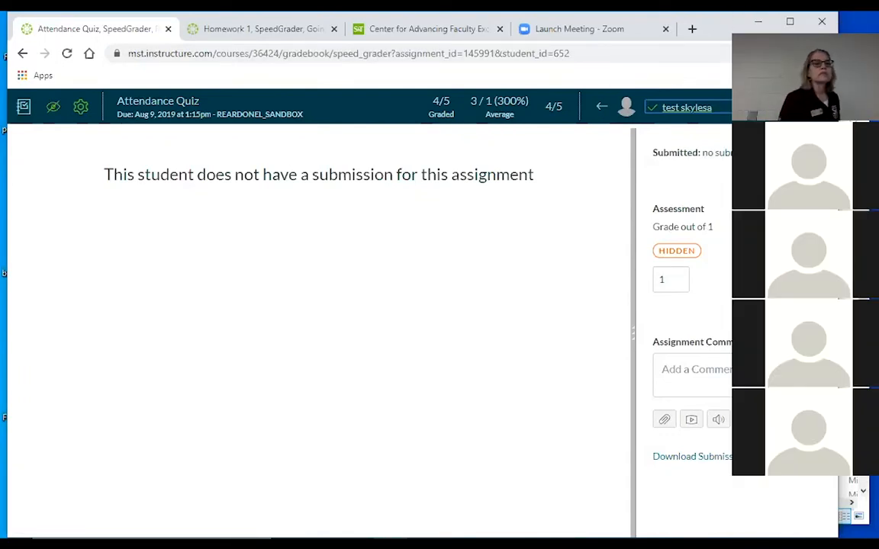
click(297, 32)
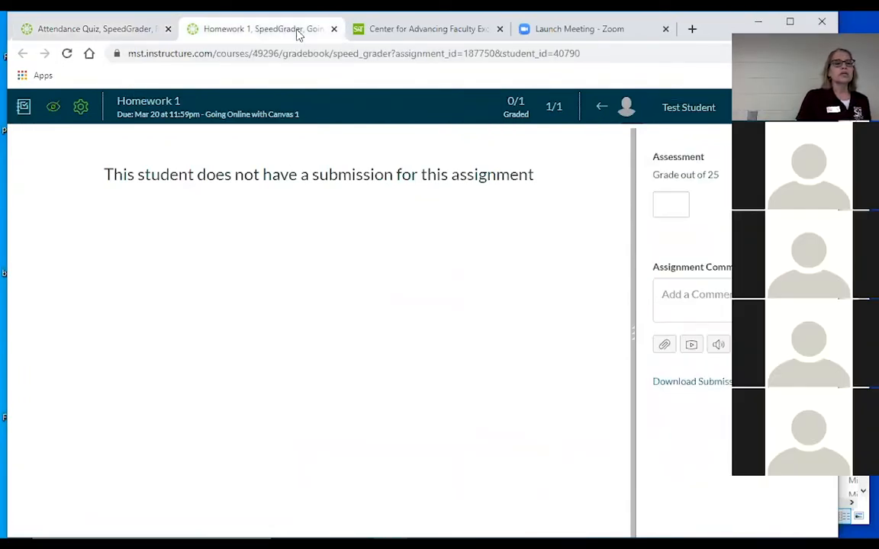
Leave SpeedGrader for the Going Online with Canvas 1 course's assignment list and unpublish Quiz 1.
click(26, 112)
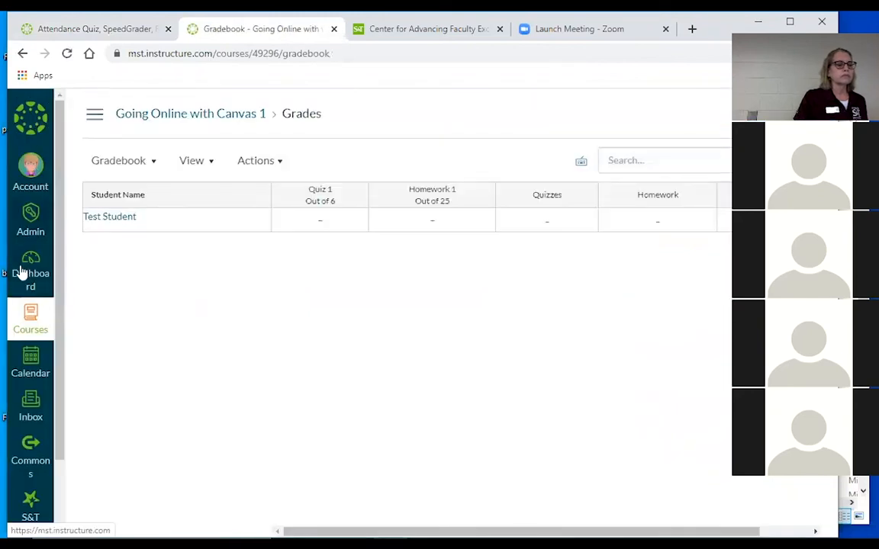
click(98, 116)
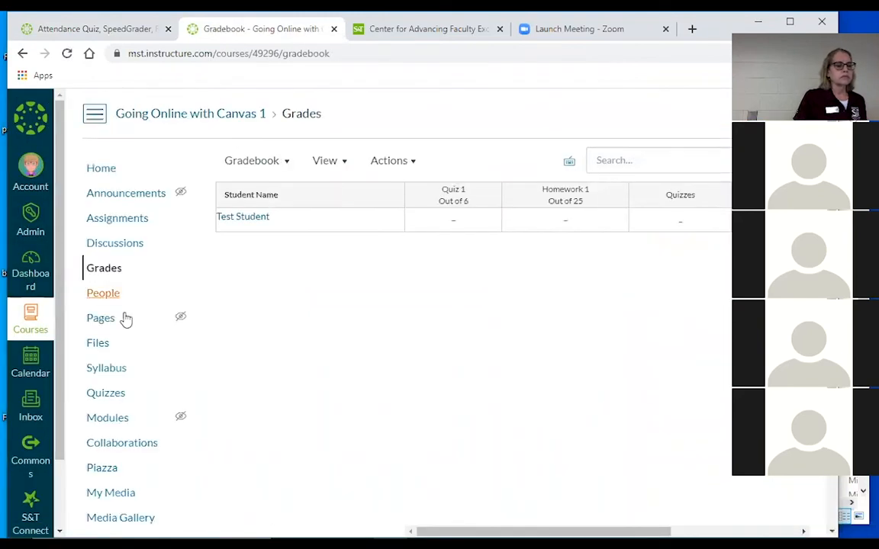
click(136, 219)
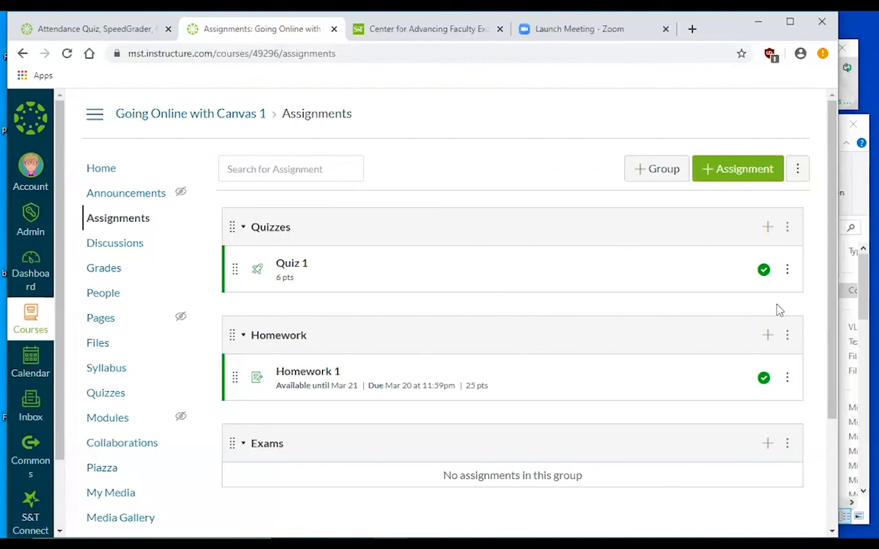
click(763, 270)
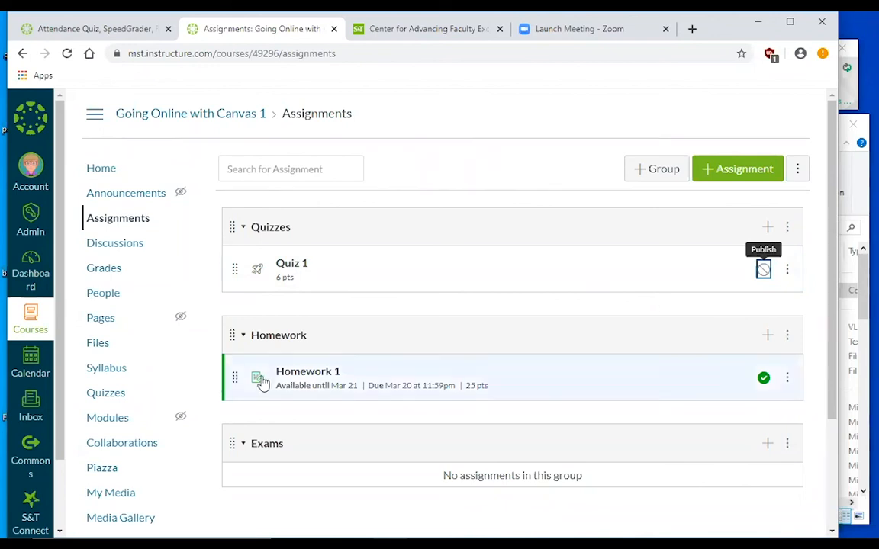
Unpublish the Week 16 - May 4 - Last Week of Classes folder in the course files.
click(105, 349)
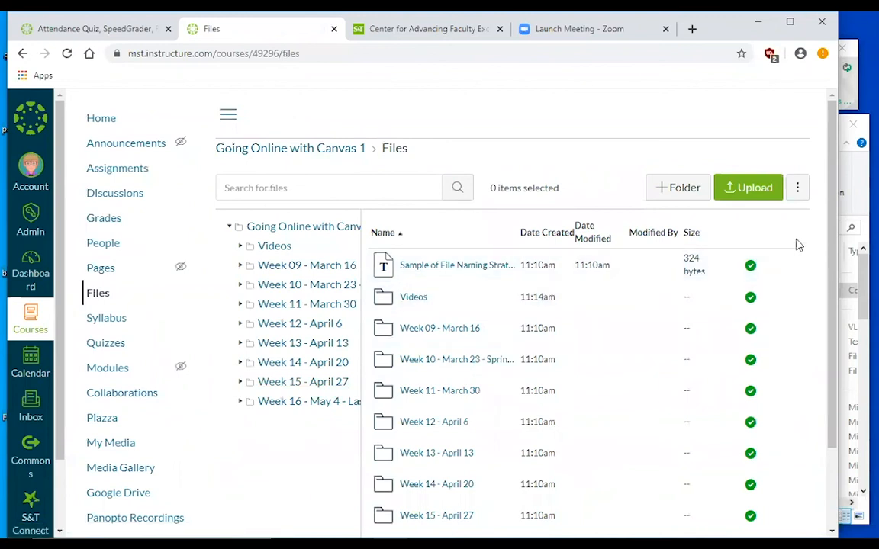
drag(834, 231, 836, 327)
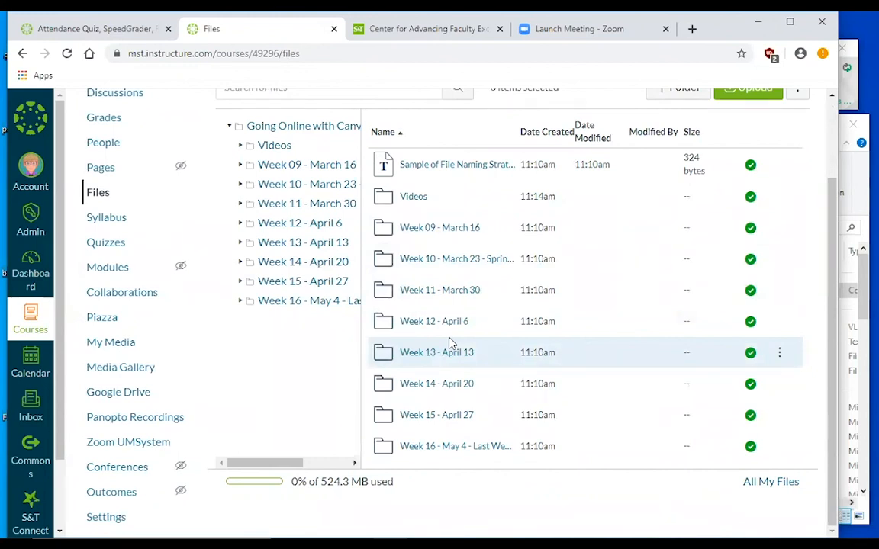
click(751, 445)
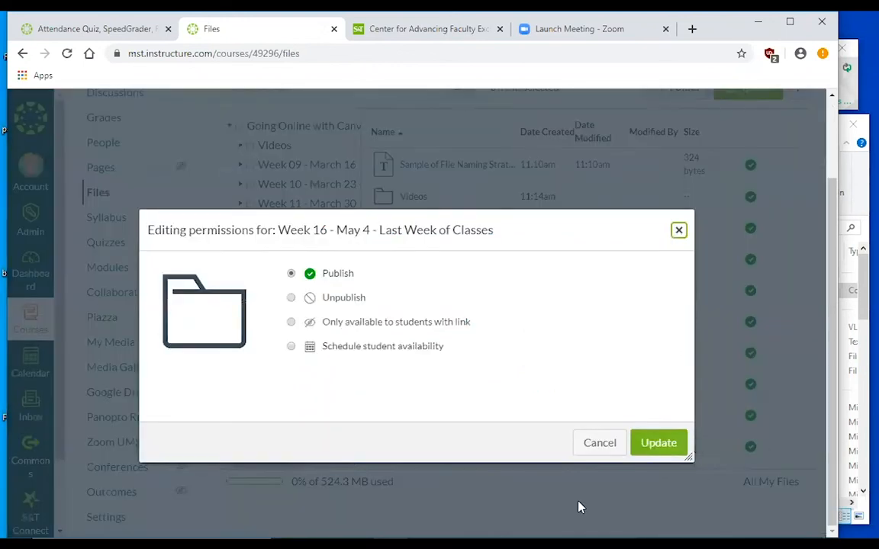
click(586, 450)
click(751, 448)
click(291, 300)
click(667, 443)
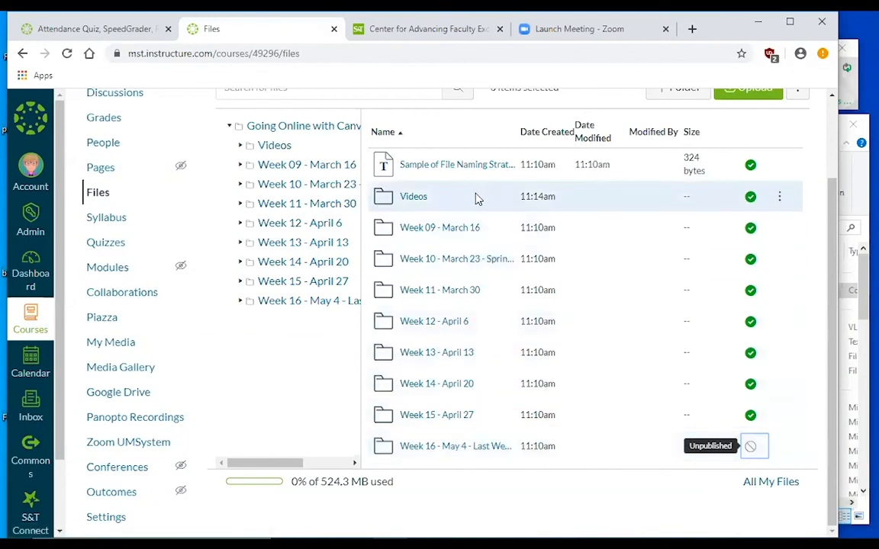
Unpublish the Lunchtime.mp4 video inside the Week 09 - March 16 folder.
click(479, 229)
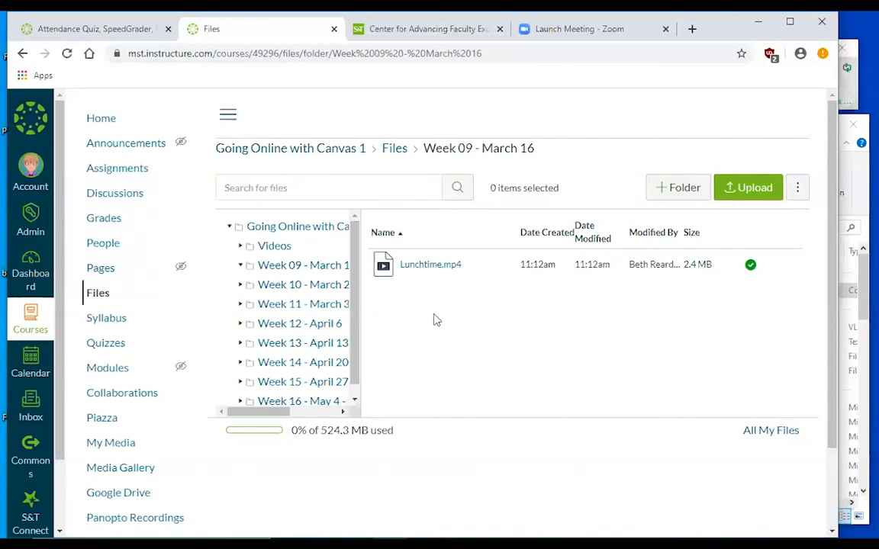
click(750, 266)
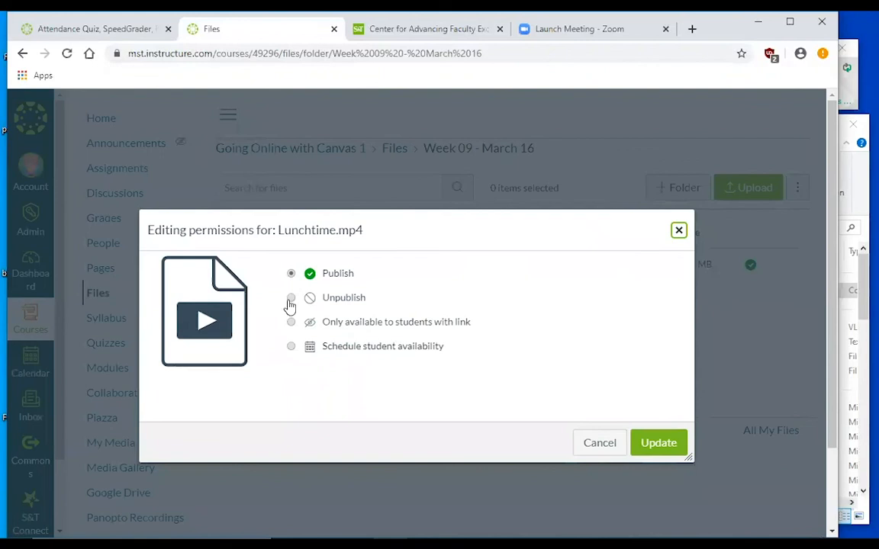
click(344, 297)
click(669, 443)
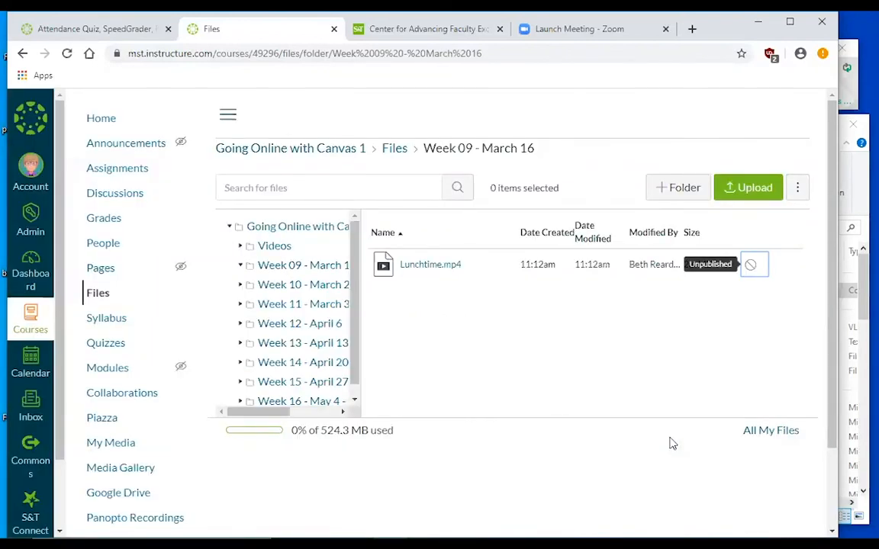